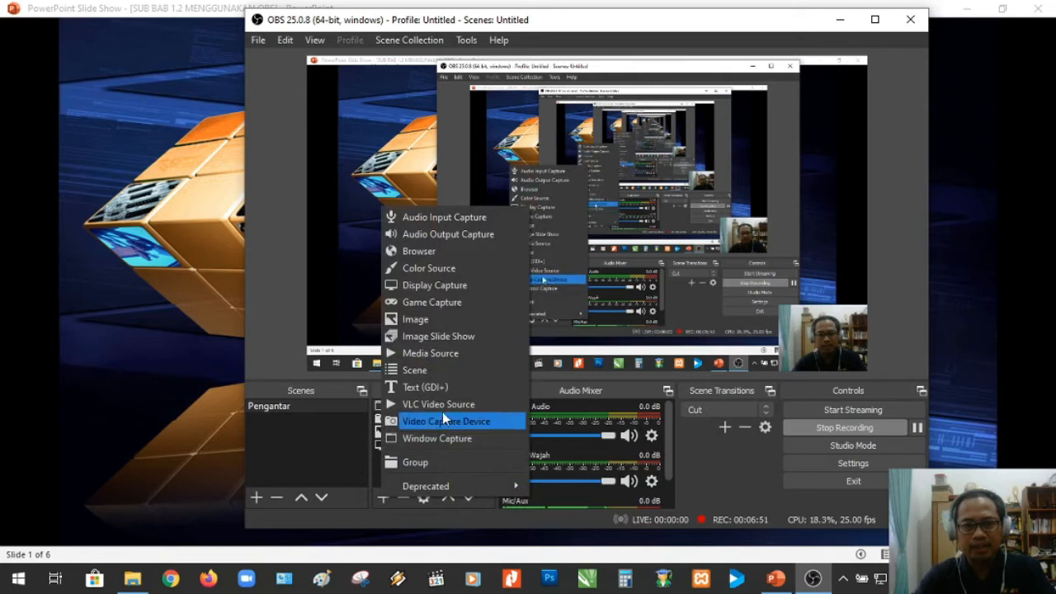
- Create a new Text (GDI+) source named SELAMAT DATANG
click(428, 385)
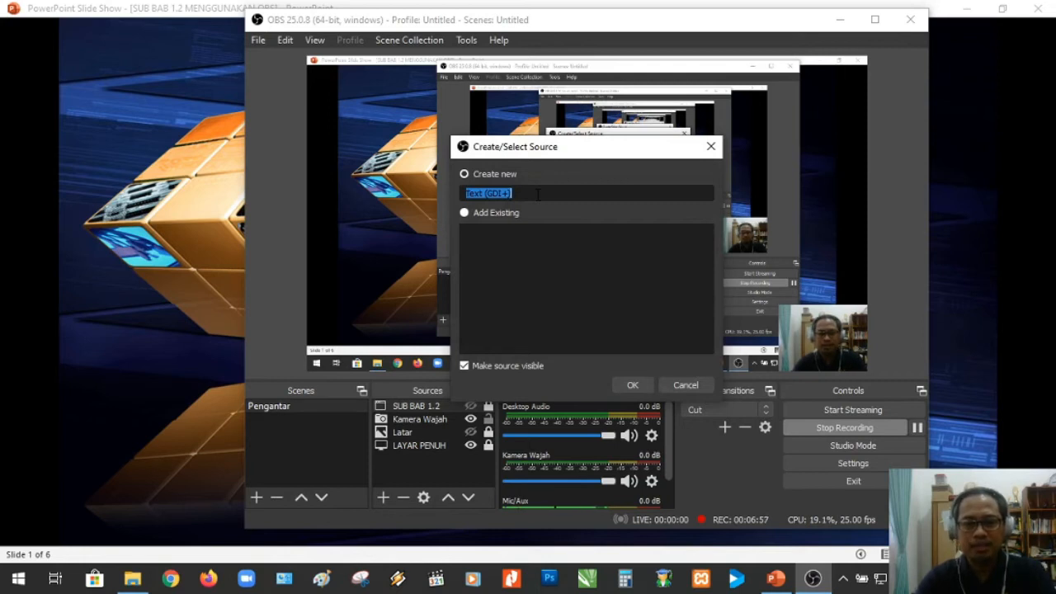
text(SELAMAT DATANG)
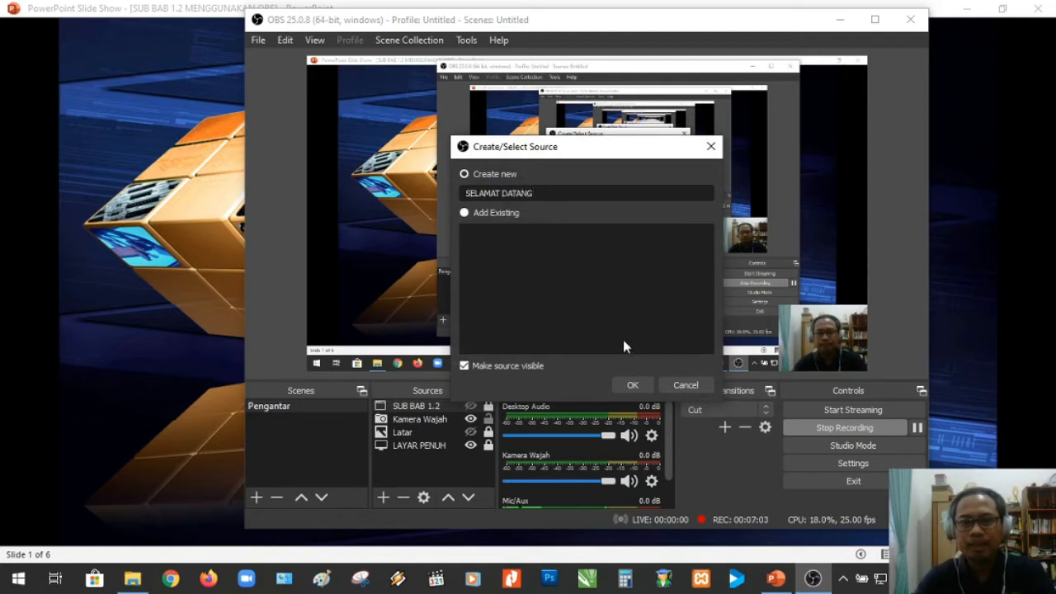
click(629, 380)
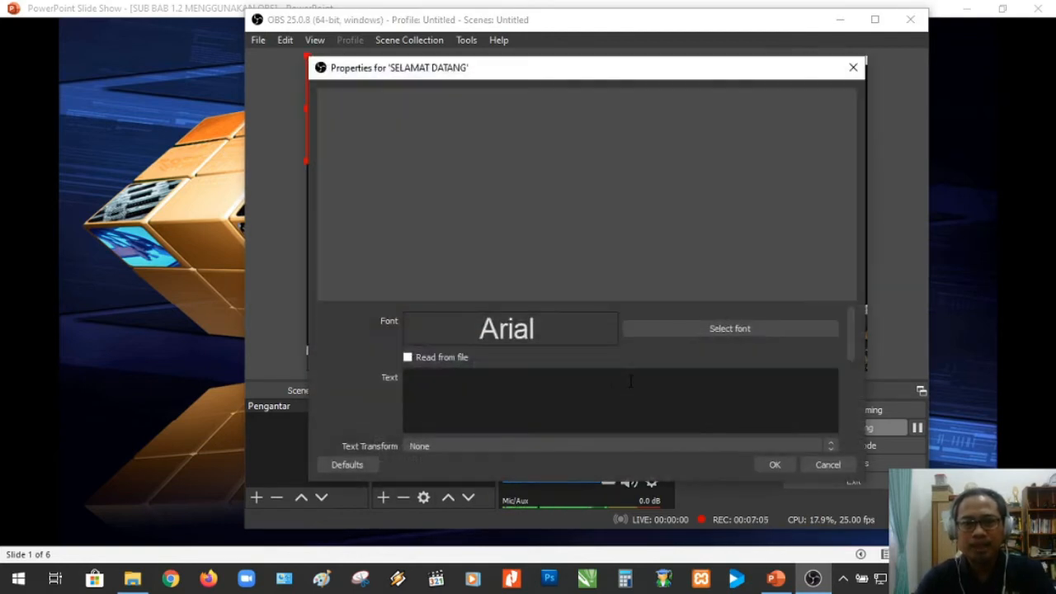
- Enter "Selamat belajar ...." as the text of the SELAMAT DATANG source
click(512, 385)
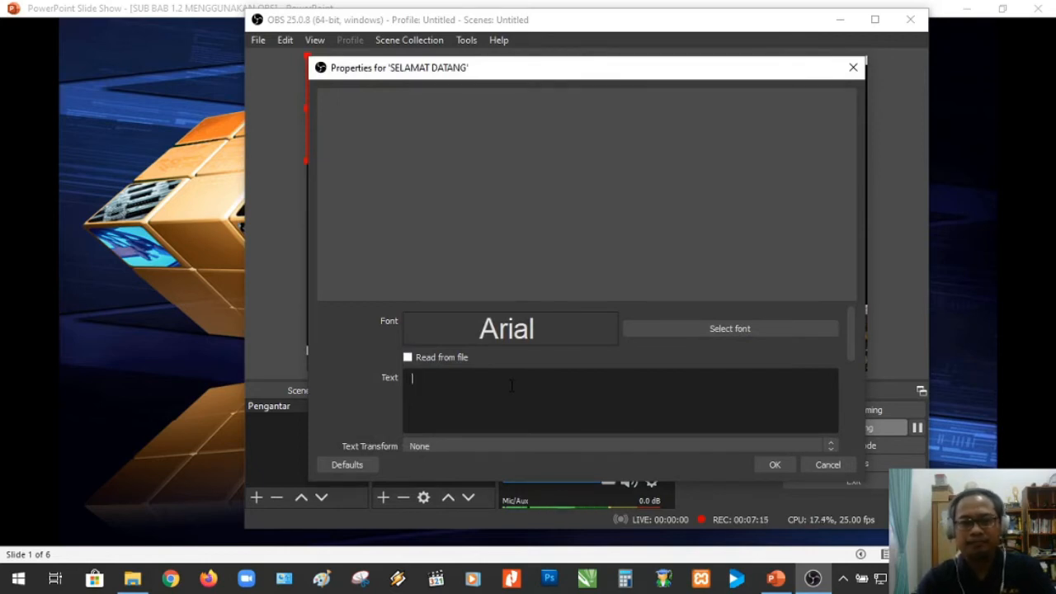
text(Se)
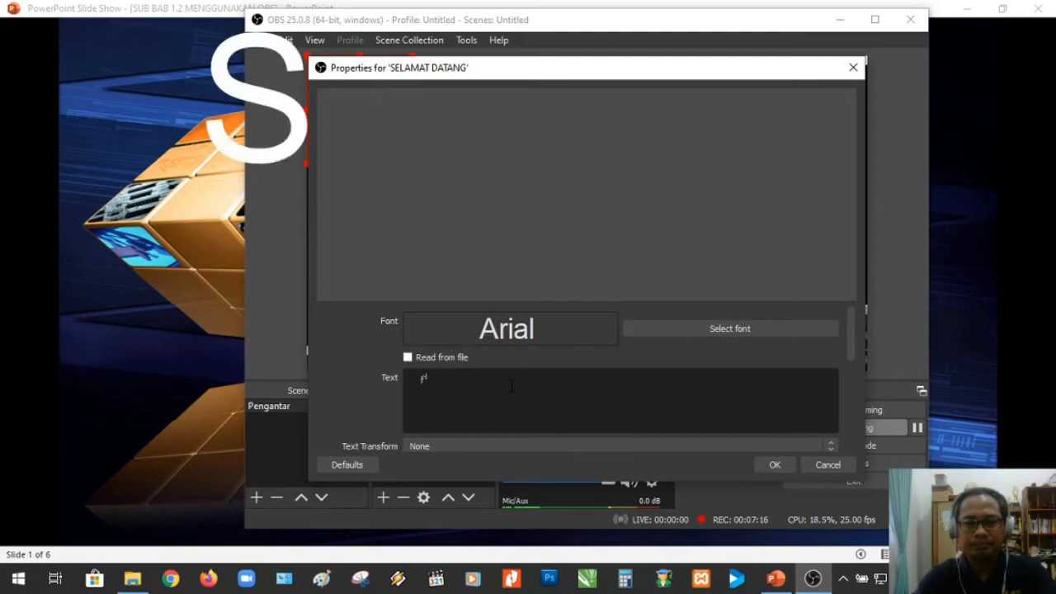
text(lamat)
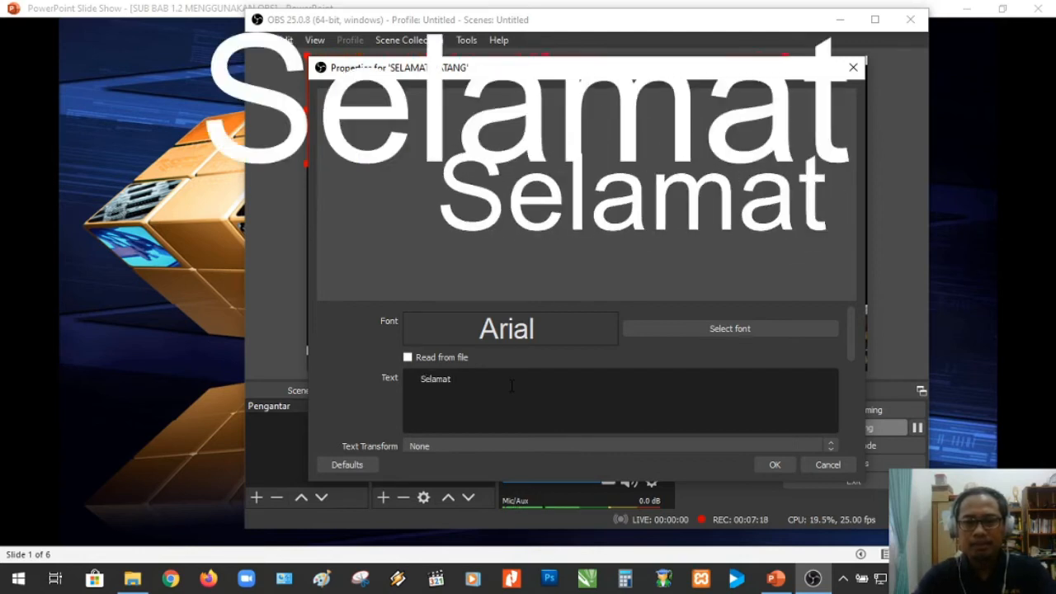
text( belajar)
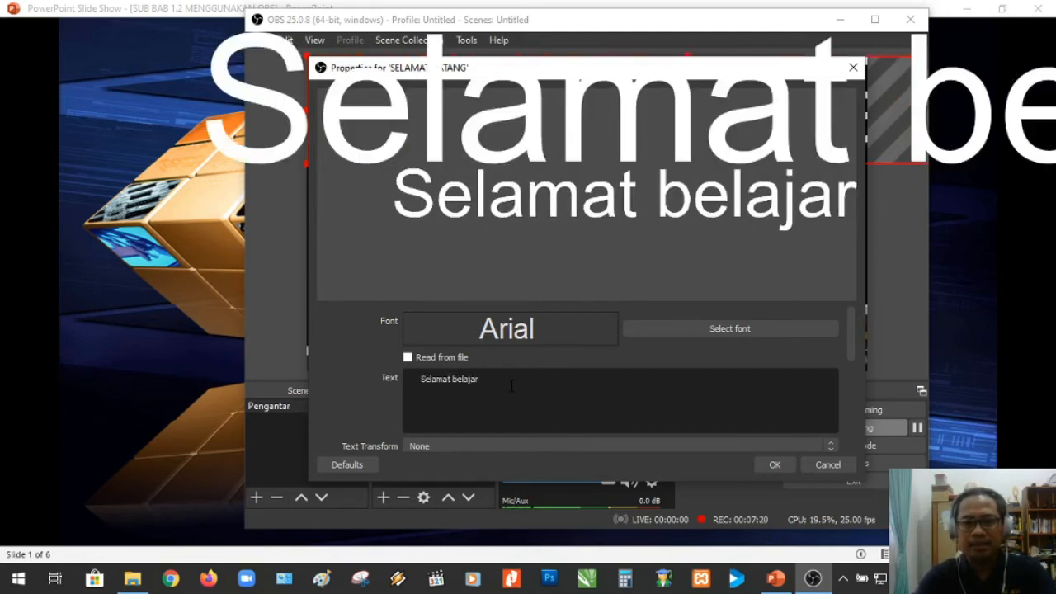
text( ....)
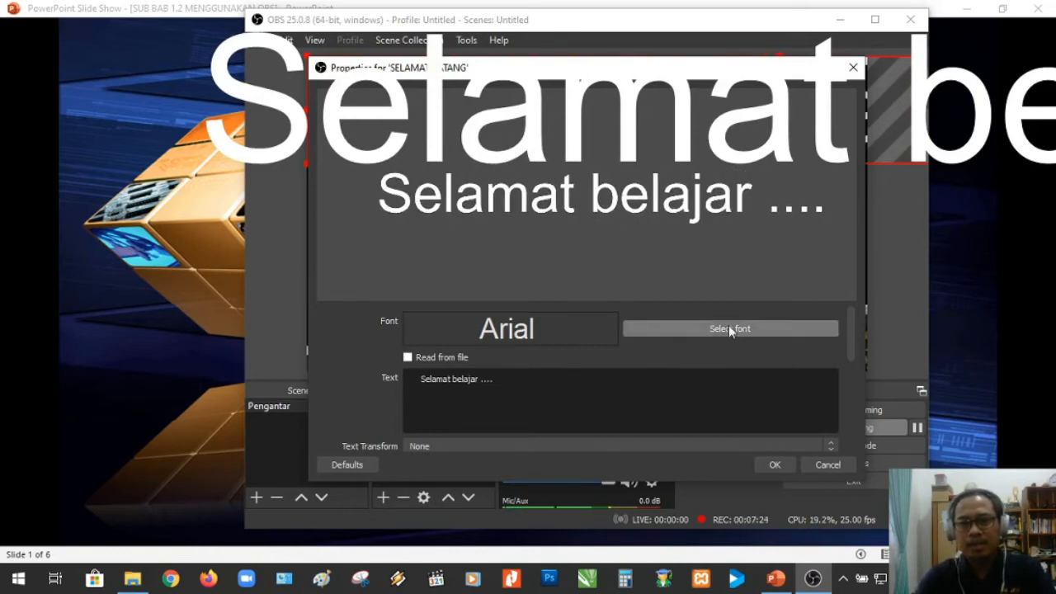
- Set the text's font size to 36 and place the text near the lower-left corner of the preview canvas
click(685, 328)
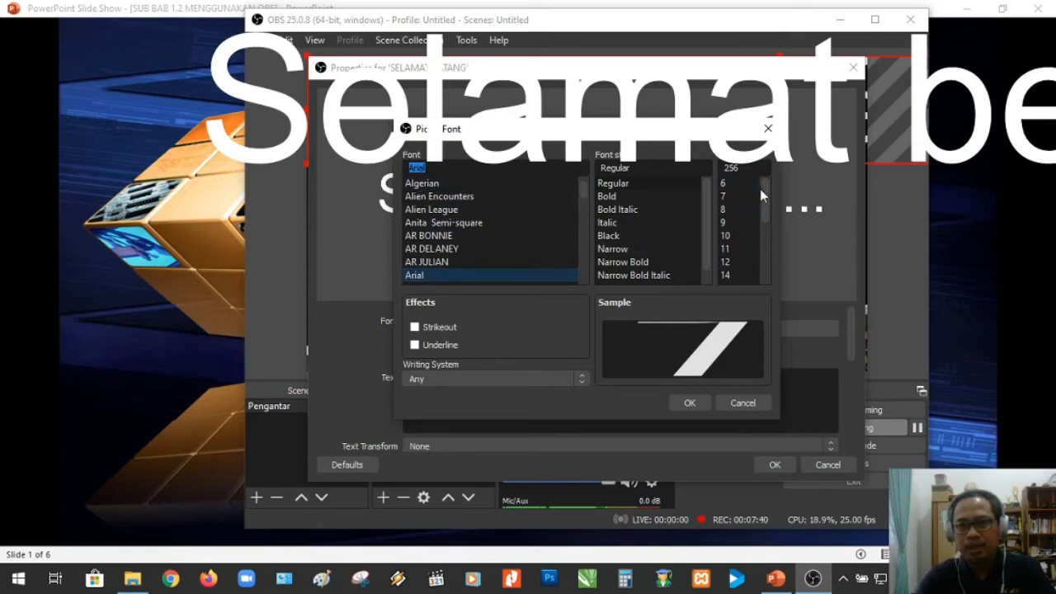
drag(762, 193, 758, 266)
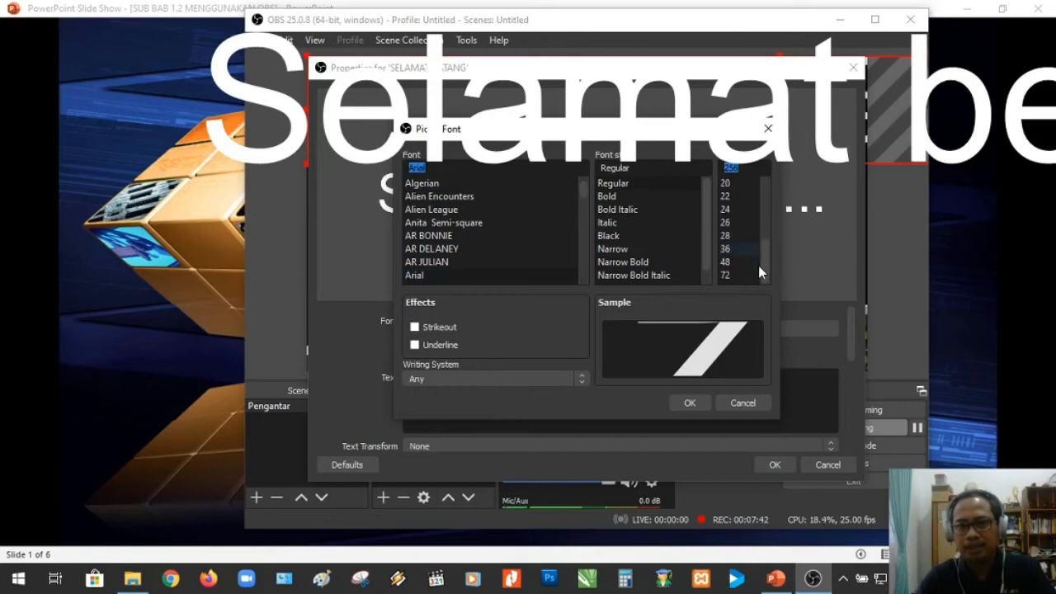
click(736, 251)
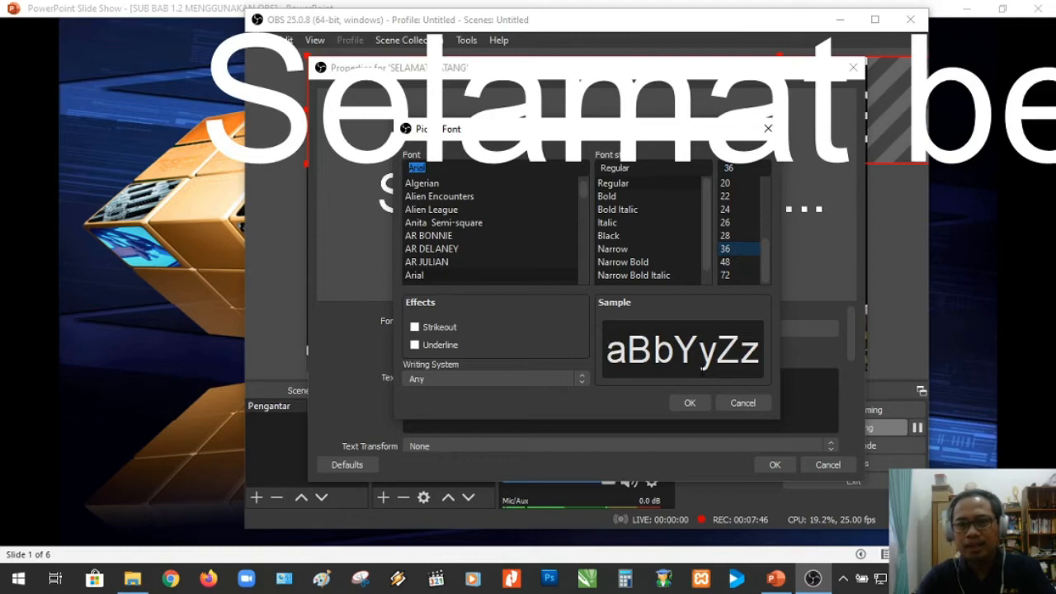
click(687, 403)
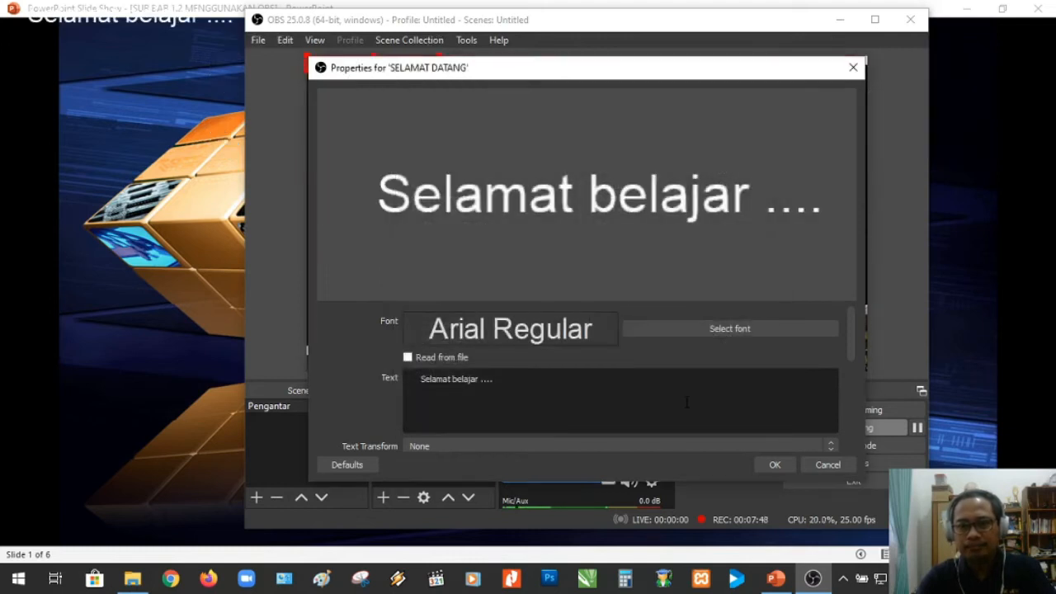
click(766, 465)
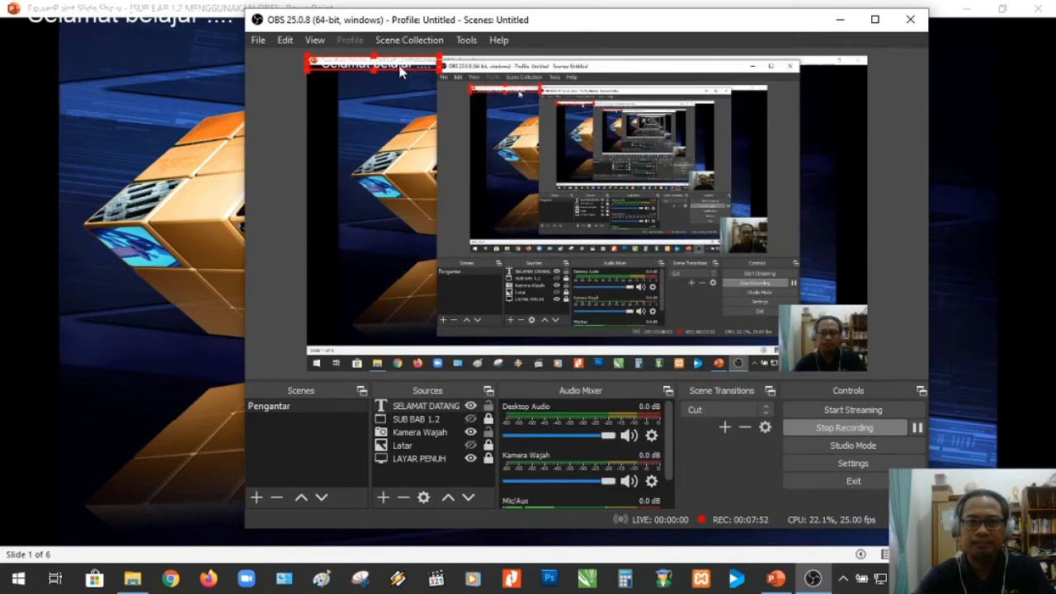
drag(401, 73, 431, 323)
click(464, 302)
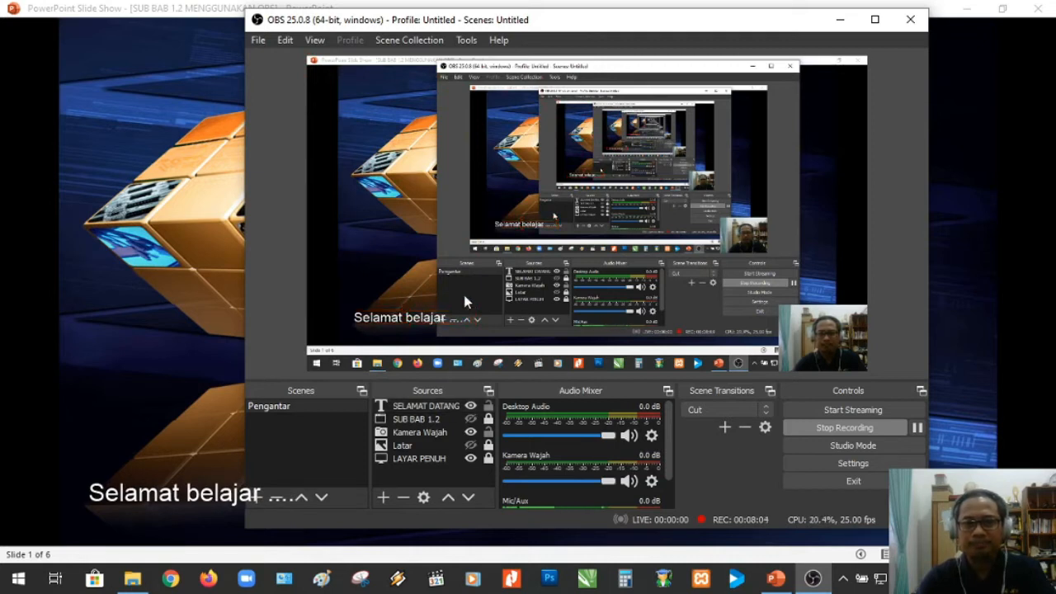
- Add a Scroll effect filter with its default name to the "Selamat belajar ...." text source
click(412, 322)
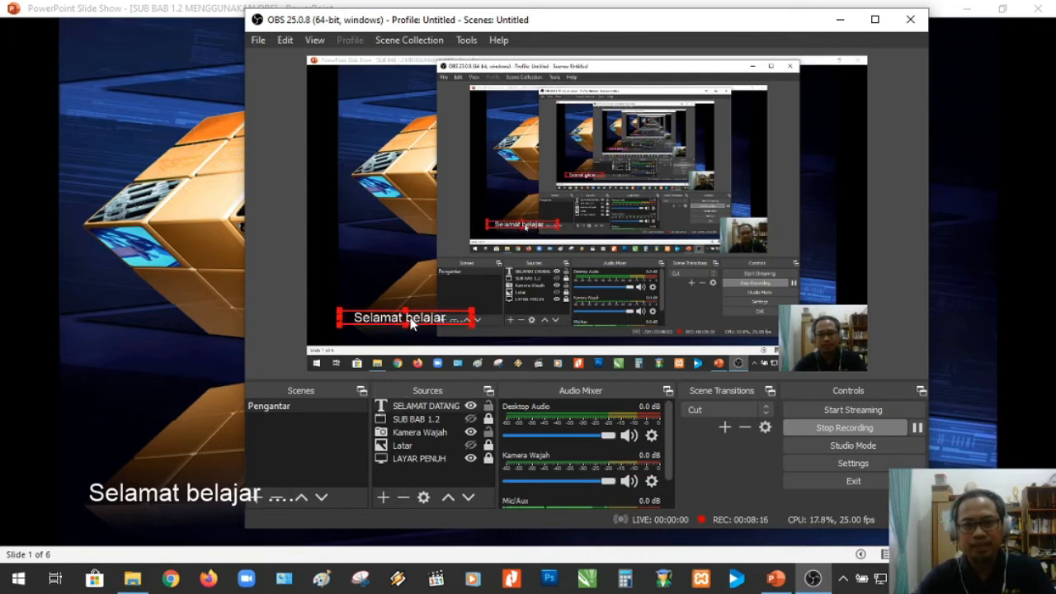
right_click(412, 322)
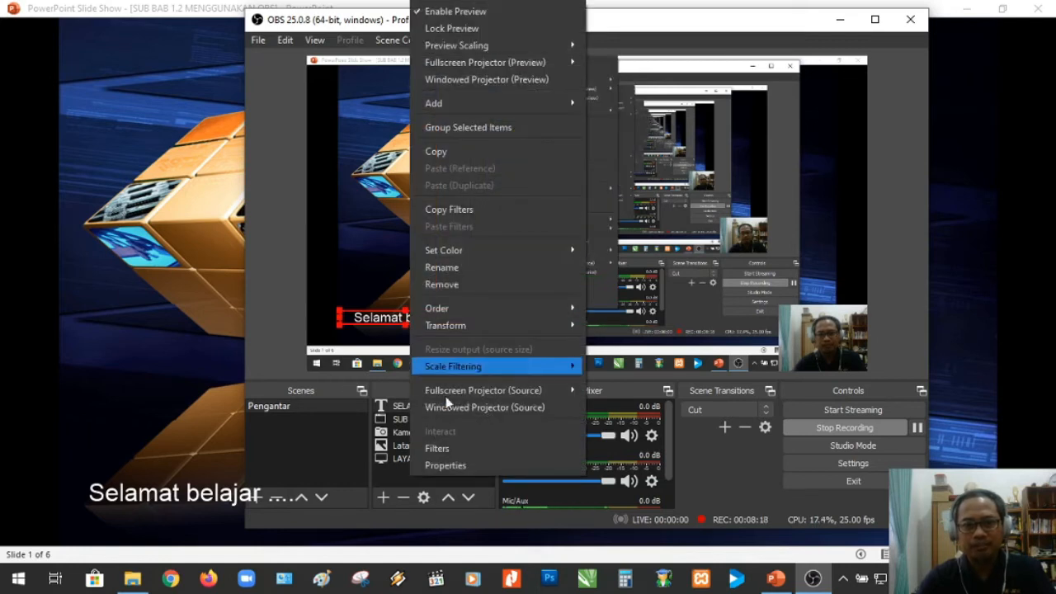
click(440, 448)
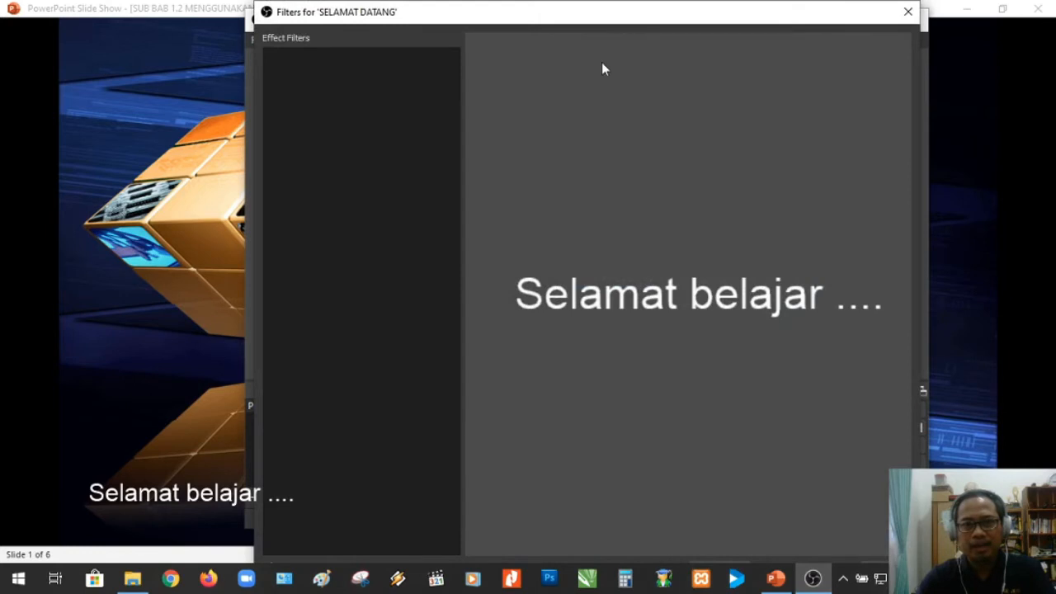
drag(587, 5, 568, 76)
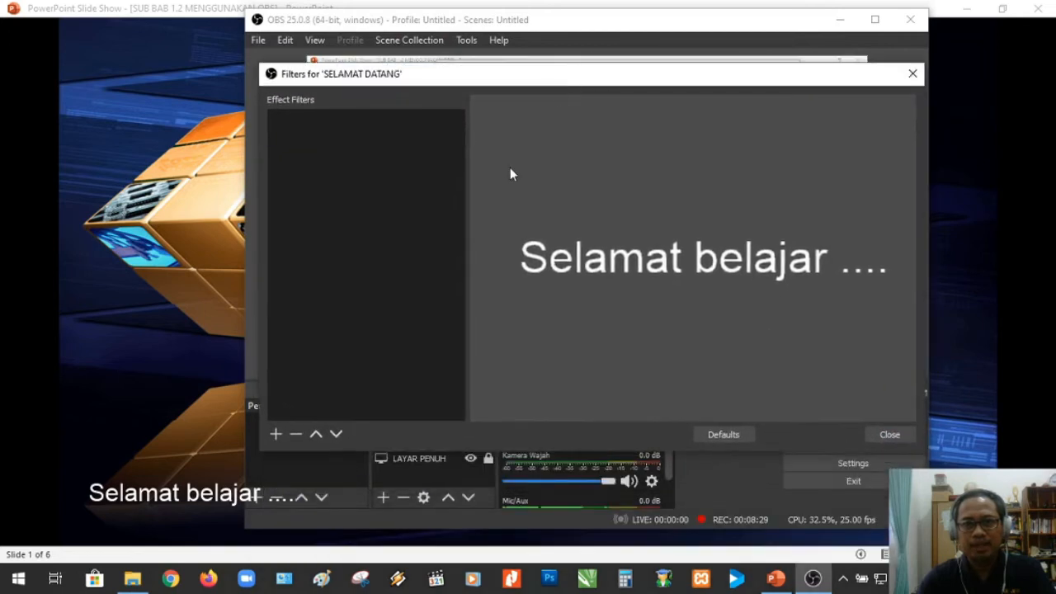
click(275, 435)
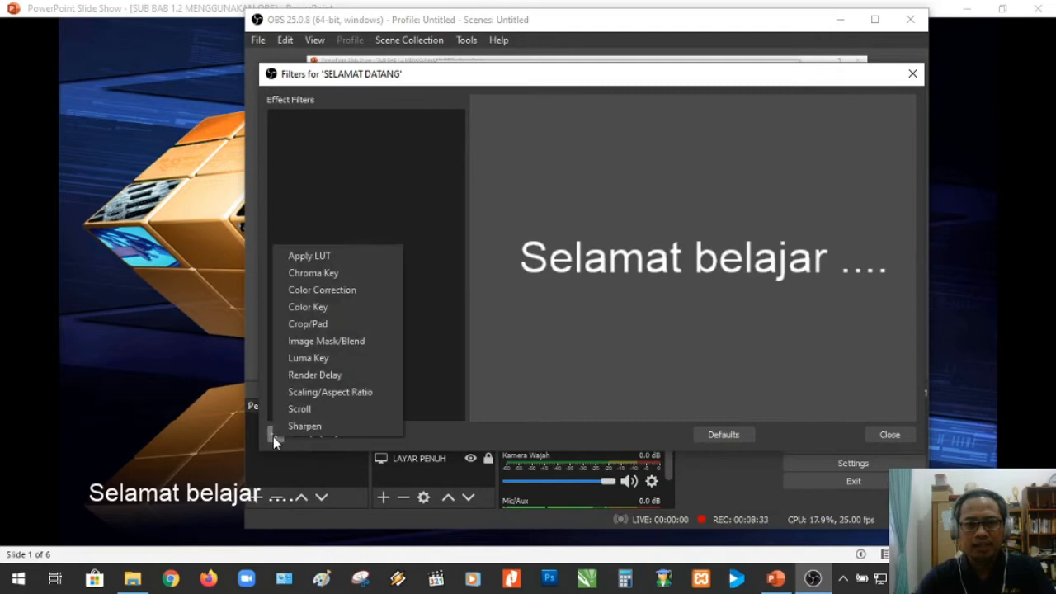
click(324, 409)
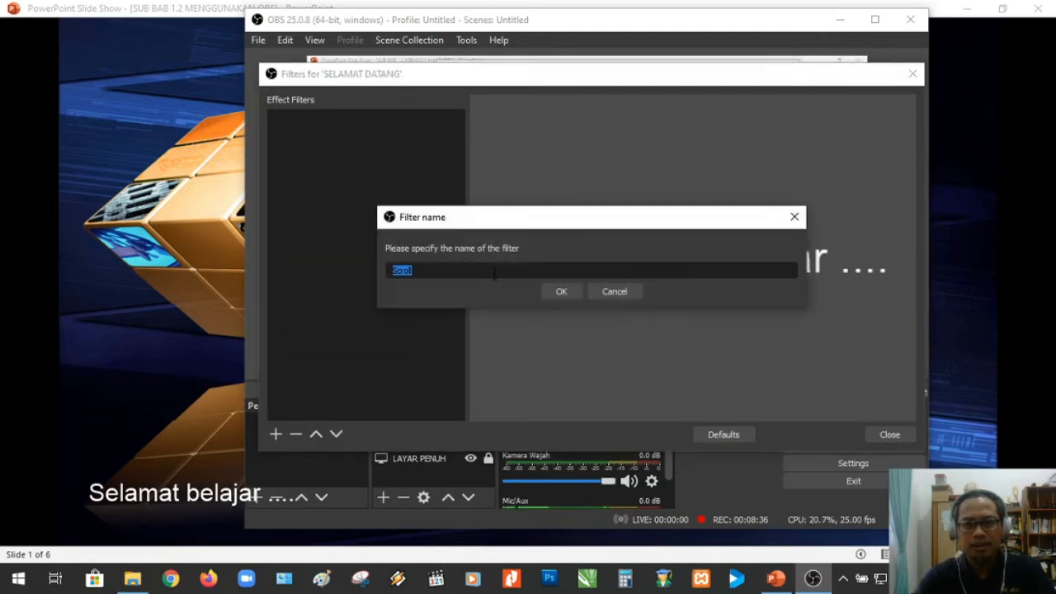
click(560, 294)
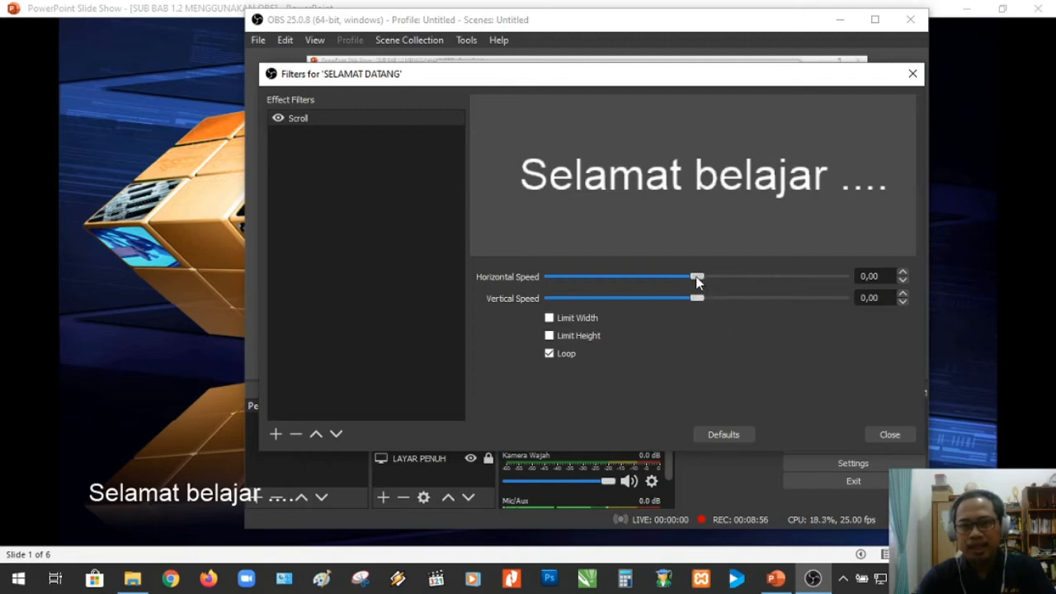
- Set the Scroll filter's horizontal speed to 60 and its vertical speed to 0, and close the filter settings
mouse_move(696, 277)
mouse_down()
mouse_move(767, 280)
mouse_move(713, 279)
mouse_up()
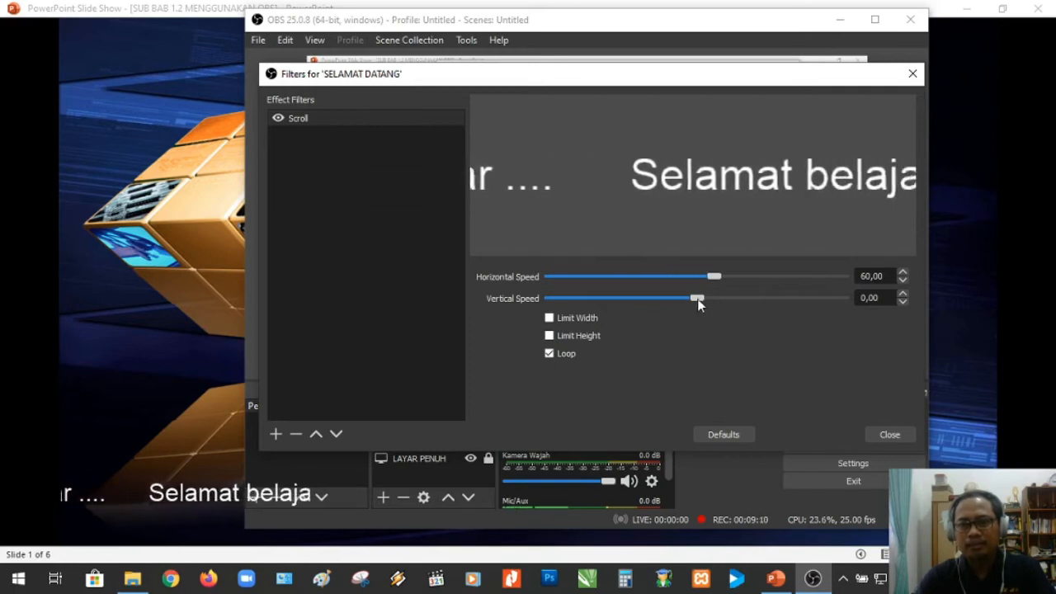
mouse_move(696, 298)
mouse_down()
mouse_move(650, 301)
mouse_move(774, 303)
mouse_move(696, 301)
mouse_up()
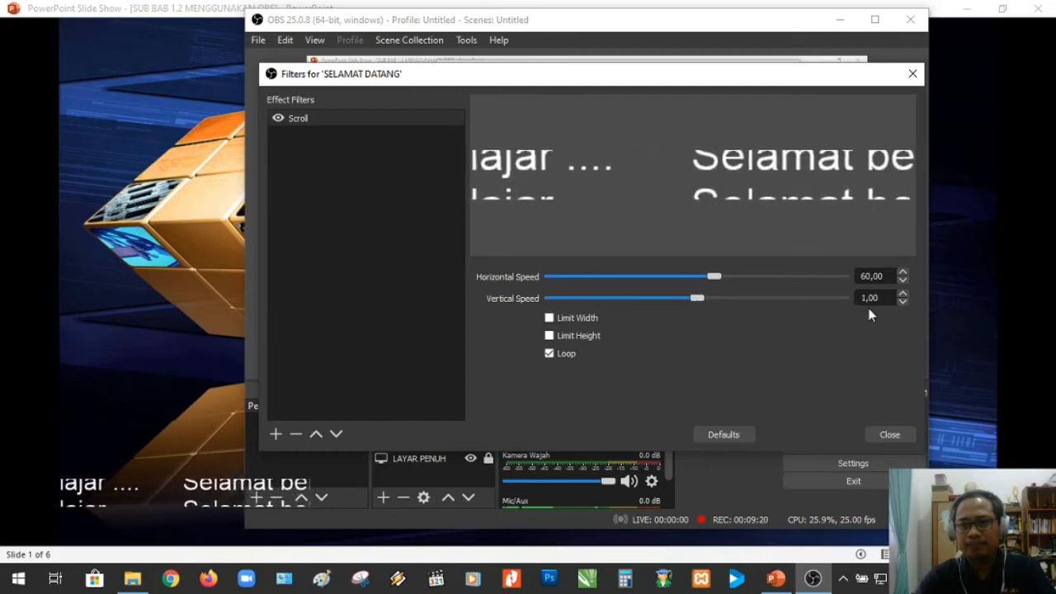
click(901, 301)
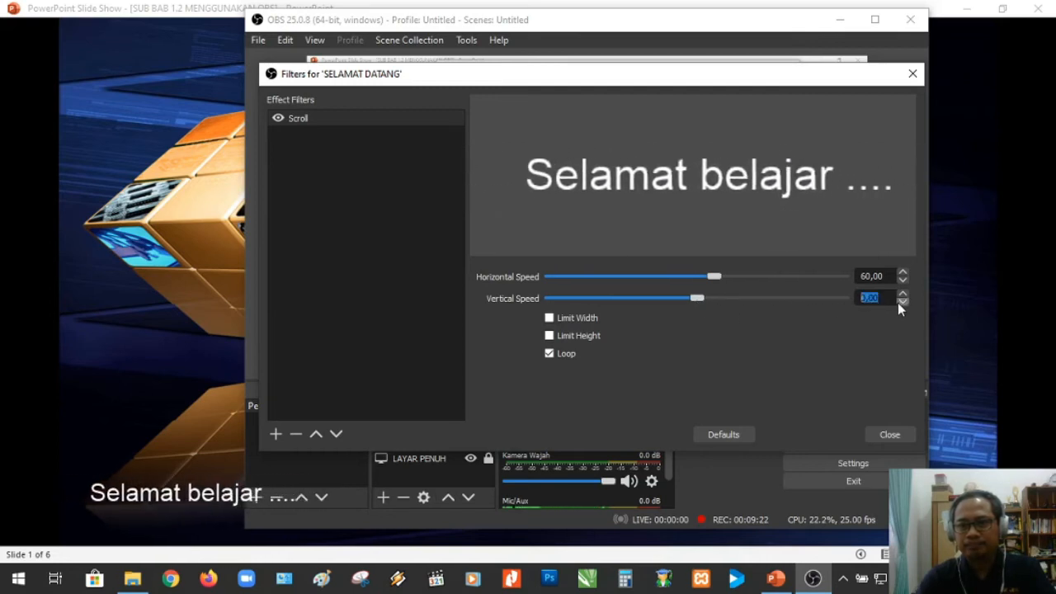
mouse_move(713, 277)
mouse_down()
mouse_move(621, 279)
mouse_move(714, 278)
mouse_up()
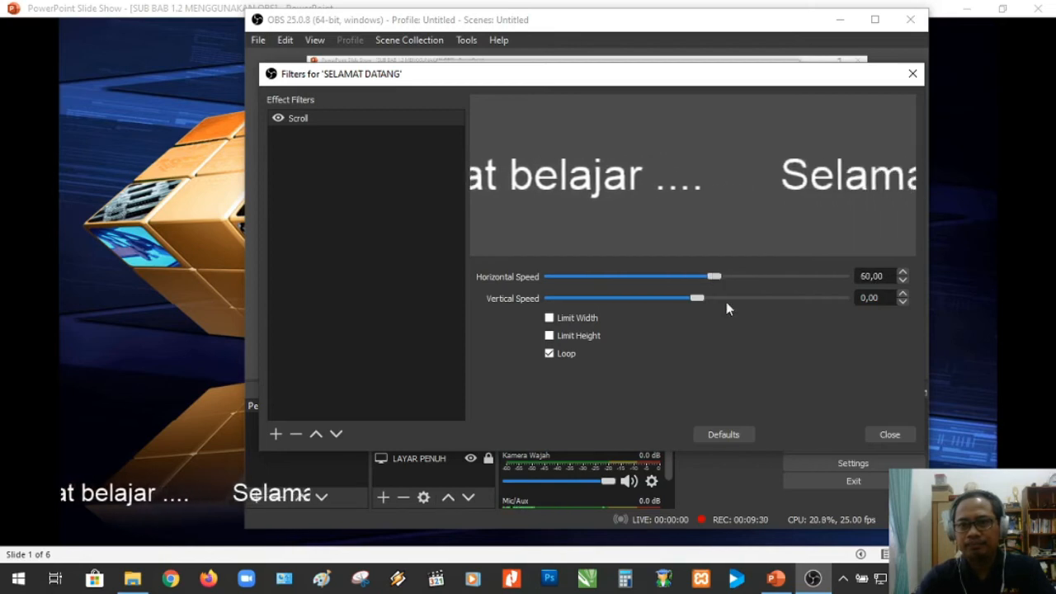
click(881, 435)
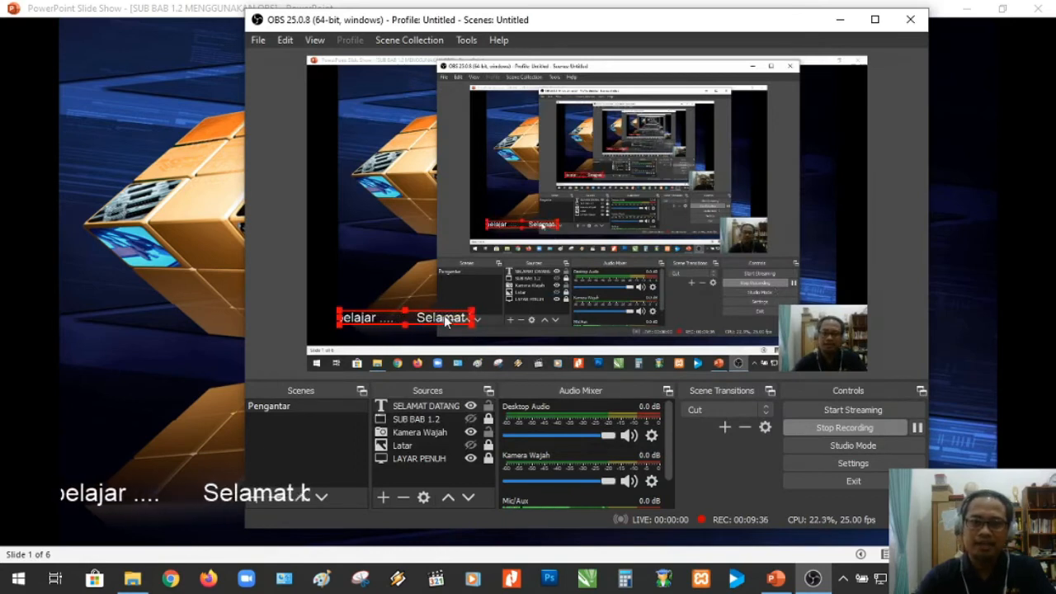
- Lock the SELAMAT DATANG text source, and test its visibility by hiding it and showing it again
click(414, 291)
click(417, 320)
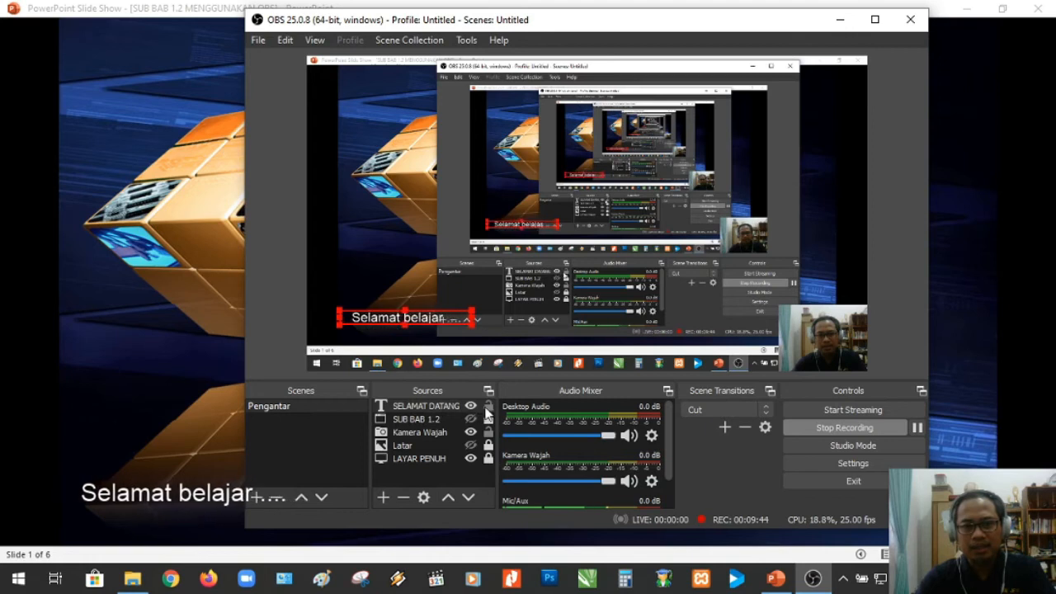
click(487, 408)
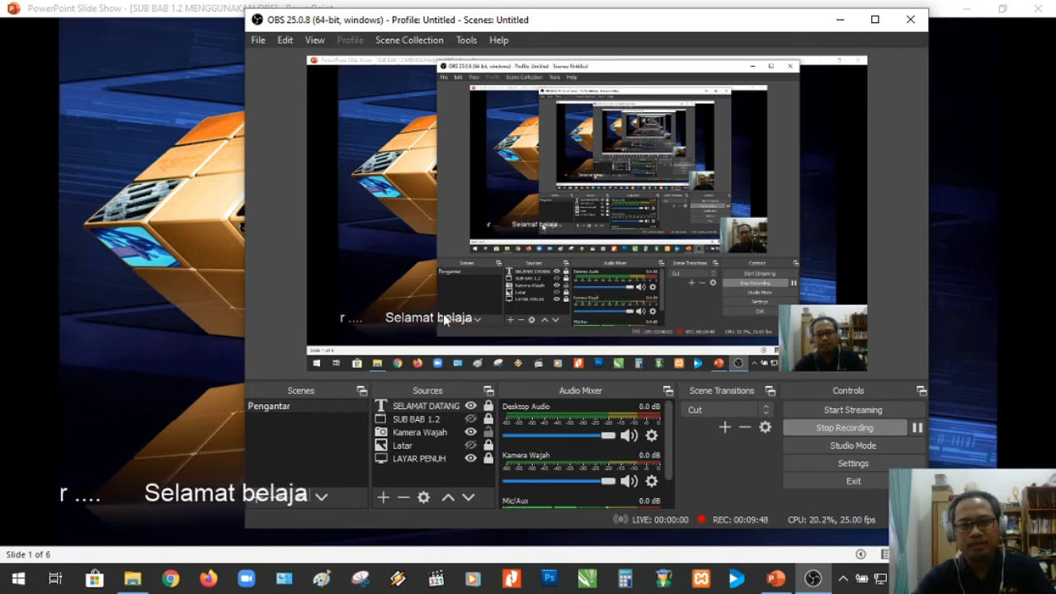
click(470, 406)
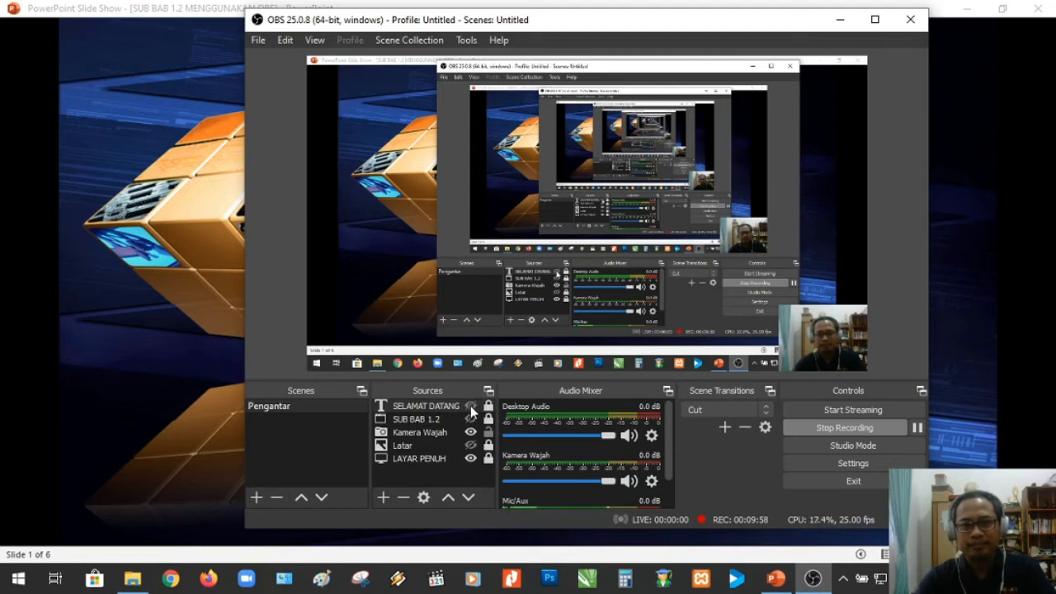
click(471, 406)
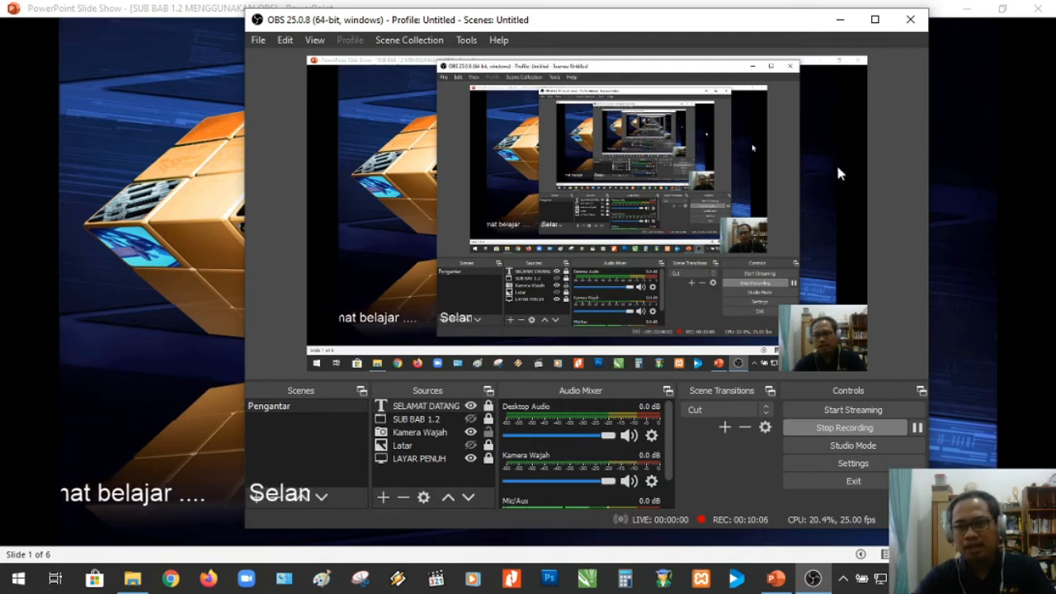
- Add a new Image source named PETA to the Pengantar scene and load the PETAINDONESIA image into it
click(383, 496)
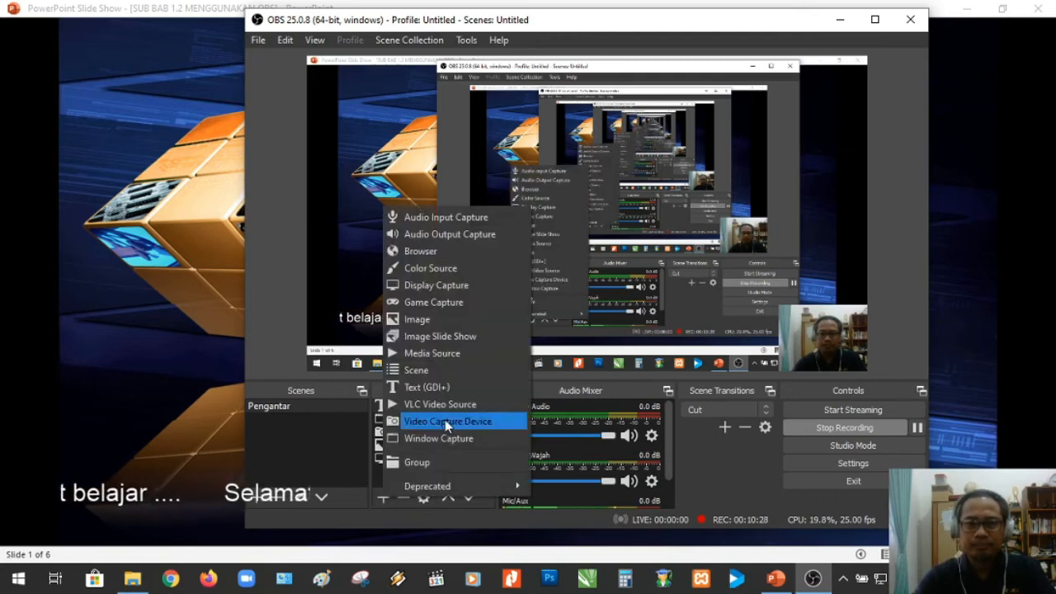
click(425, 322)
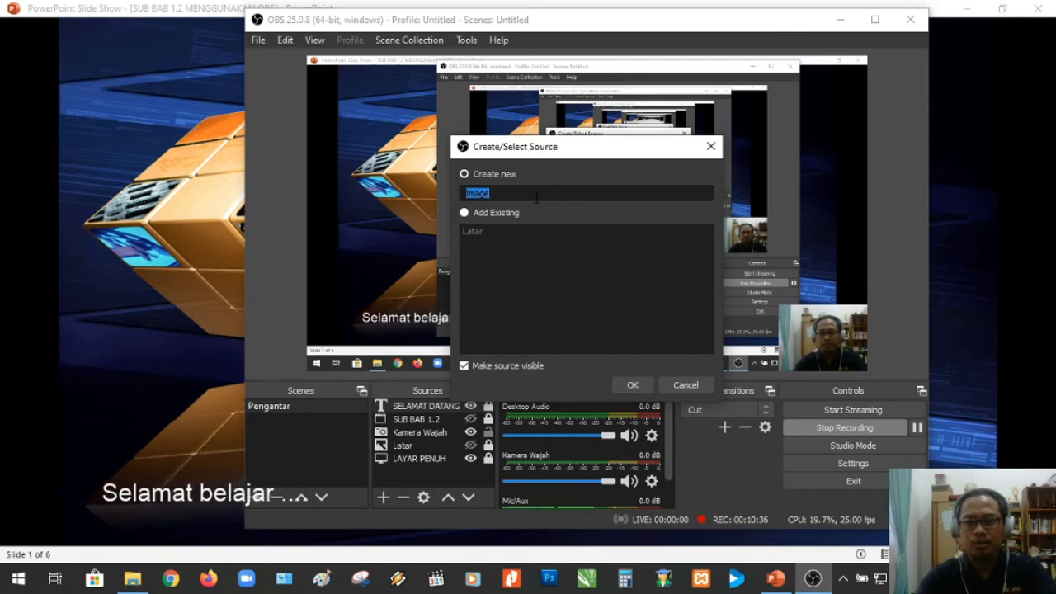
text(PETA)
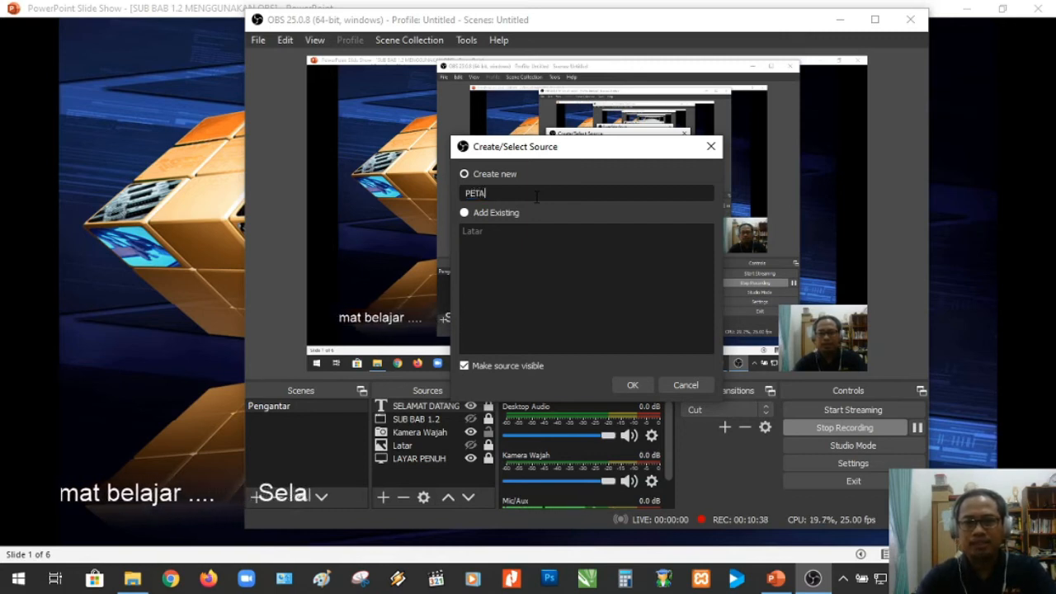
click(632, 386)
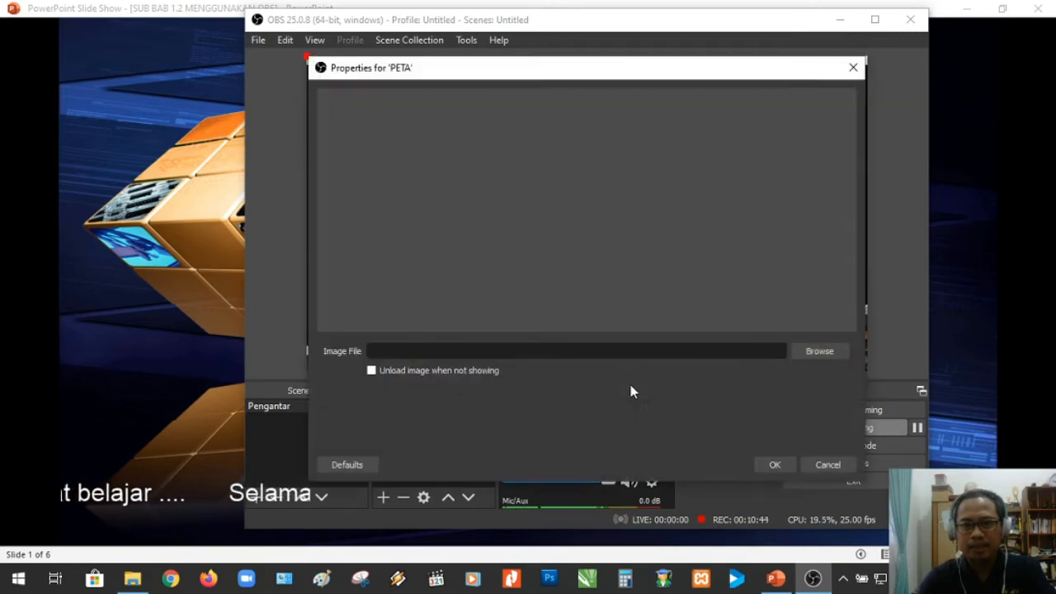
click(804, 357)
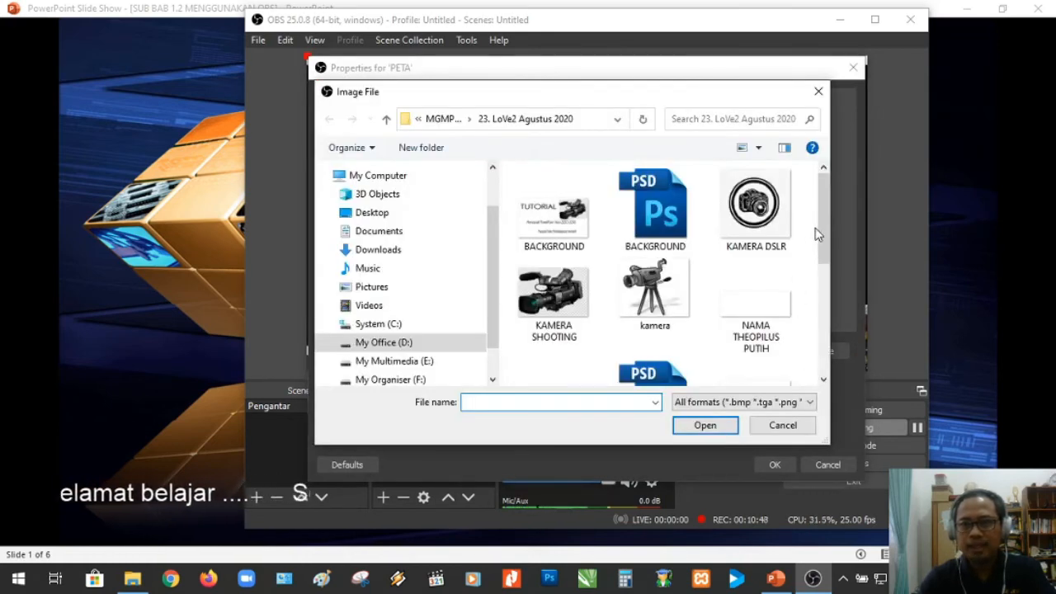
drag(819, 221, 819, 282)
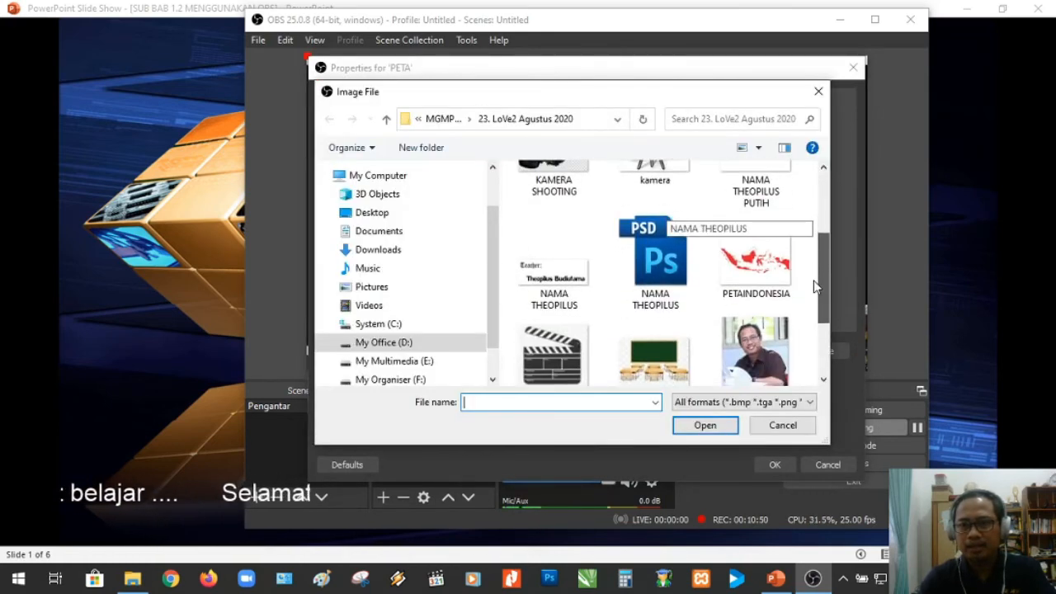
click(753, 262)
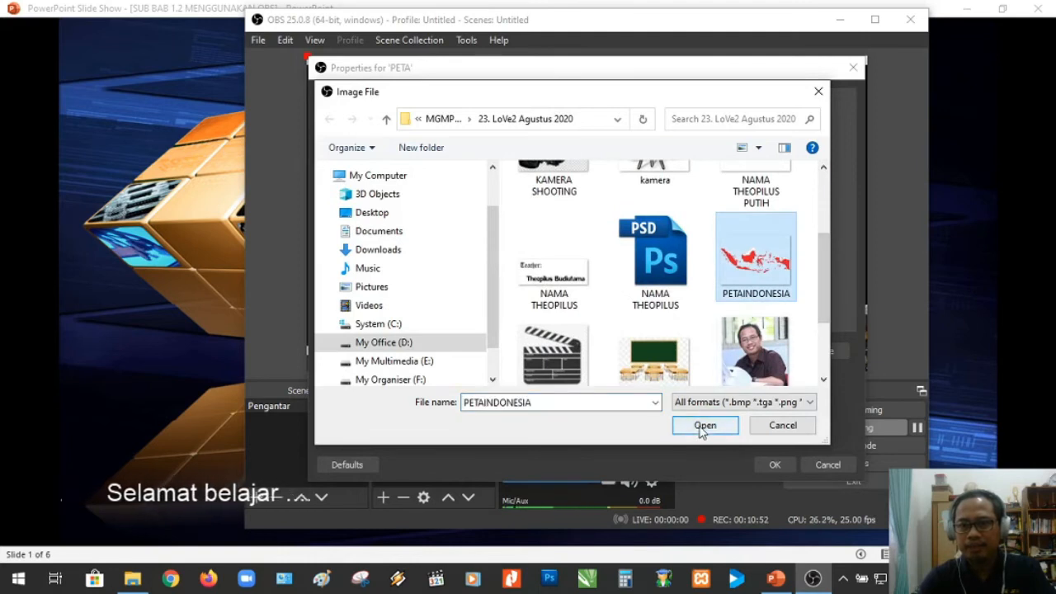
click(705, 424)
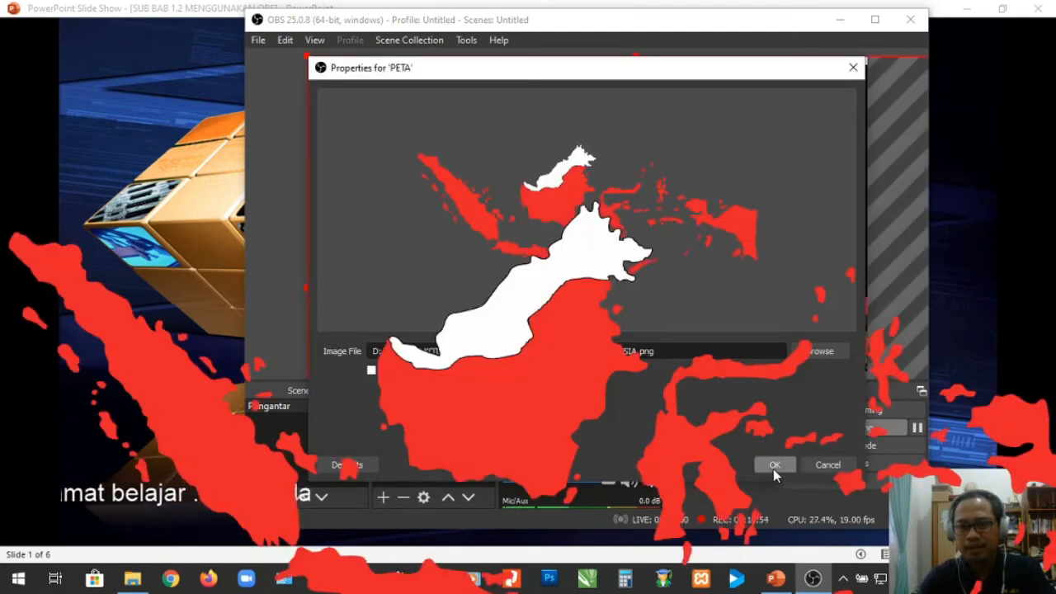
click(773, 467)
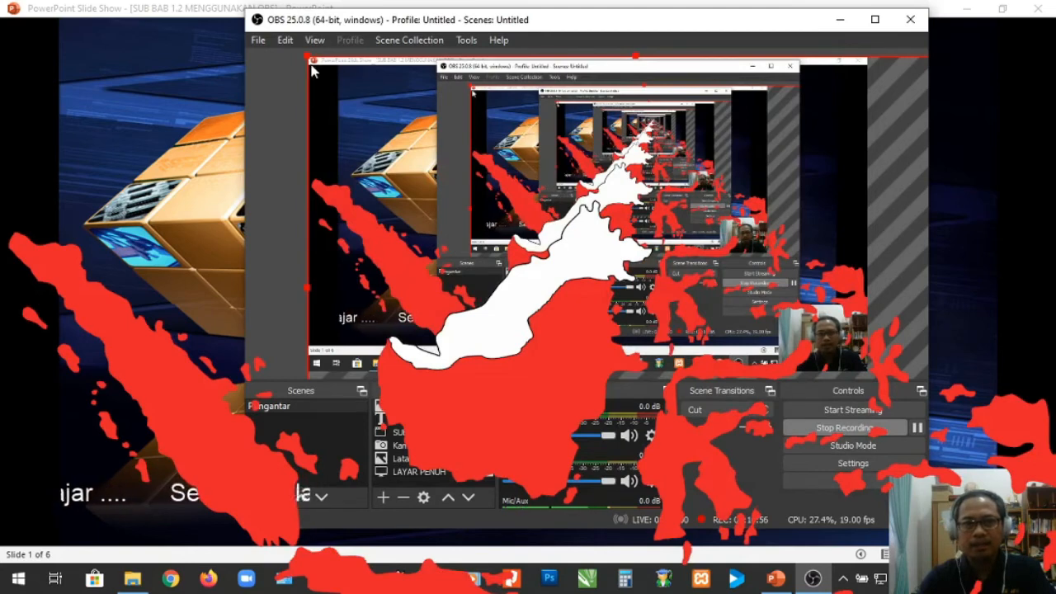
- Shrink the map image into the upper-right corner of the canvas and lock the PETA source
drag(310, 62, 776, 86)
click(822, 193)
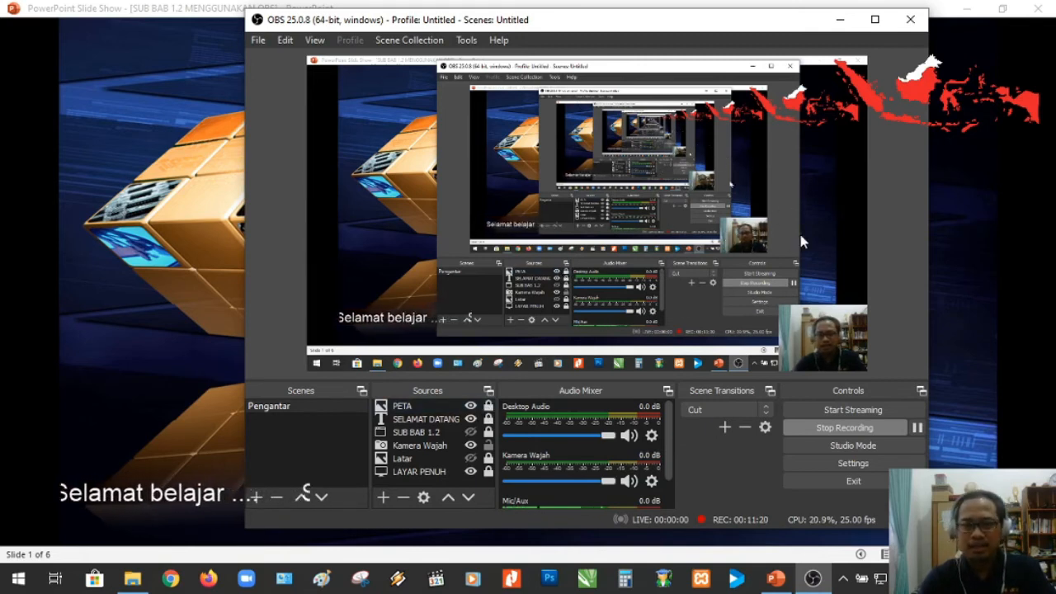
- Add a new Image source named NAMA GURU and load the PNG with the teacher's name in white lettering
click(384, 499)
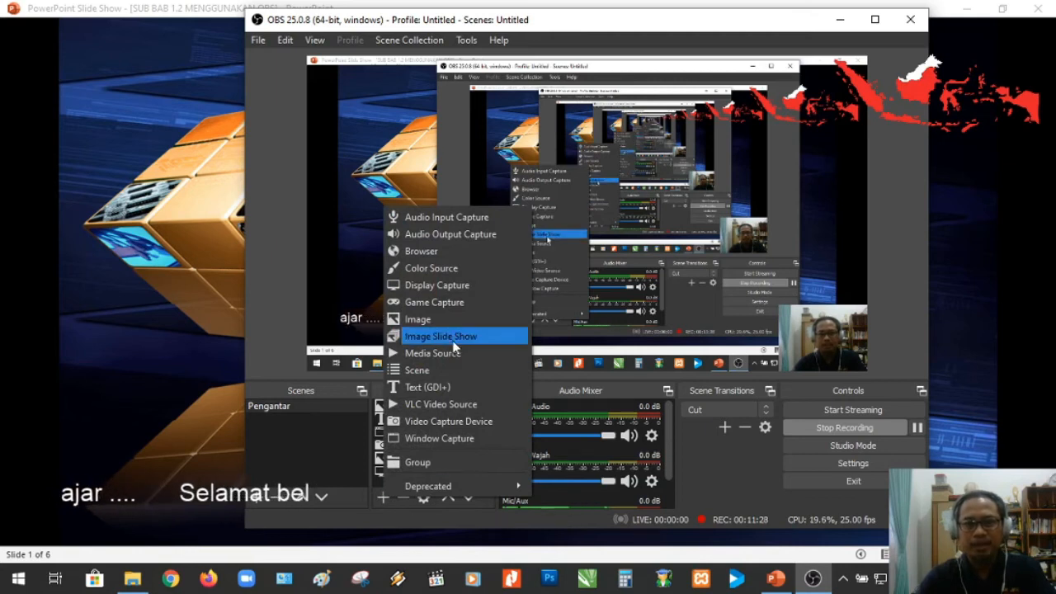
click(426, 321)
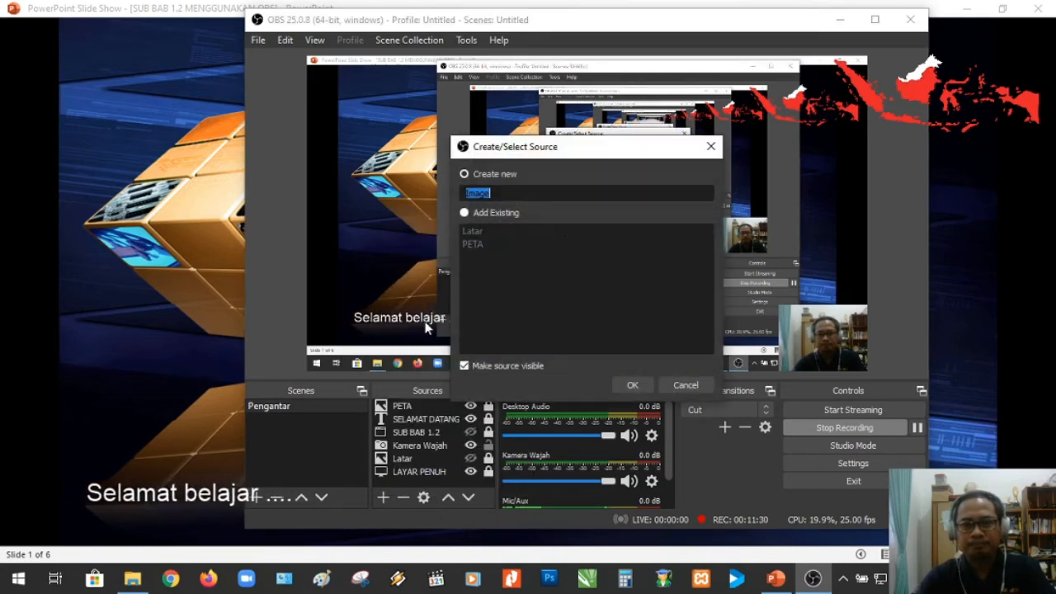
text(NAMA GURU)
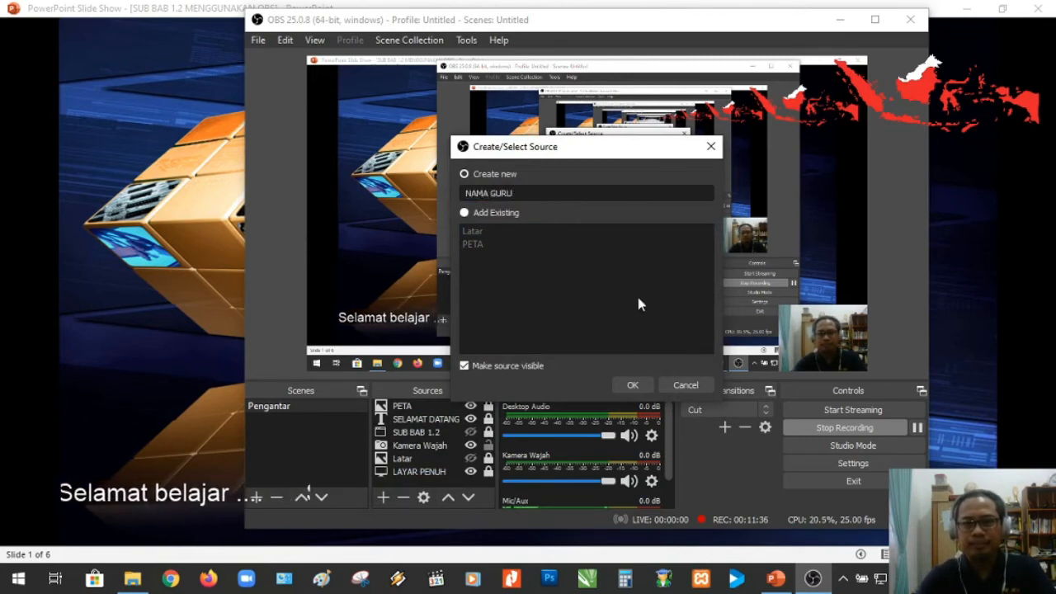
click(631, 386)
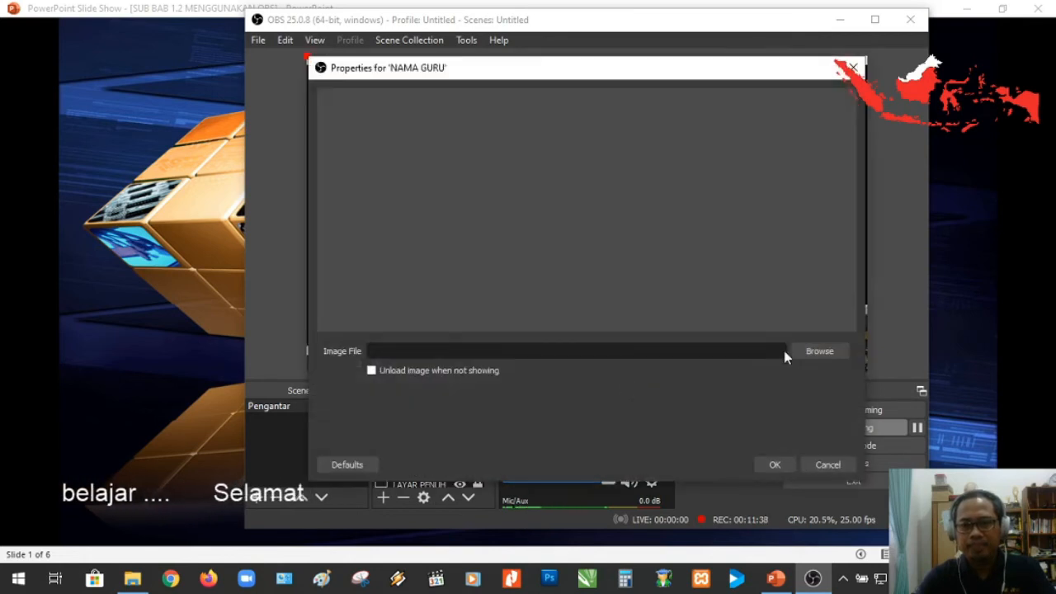
click(827, 352)
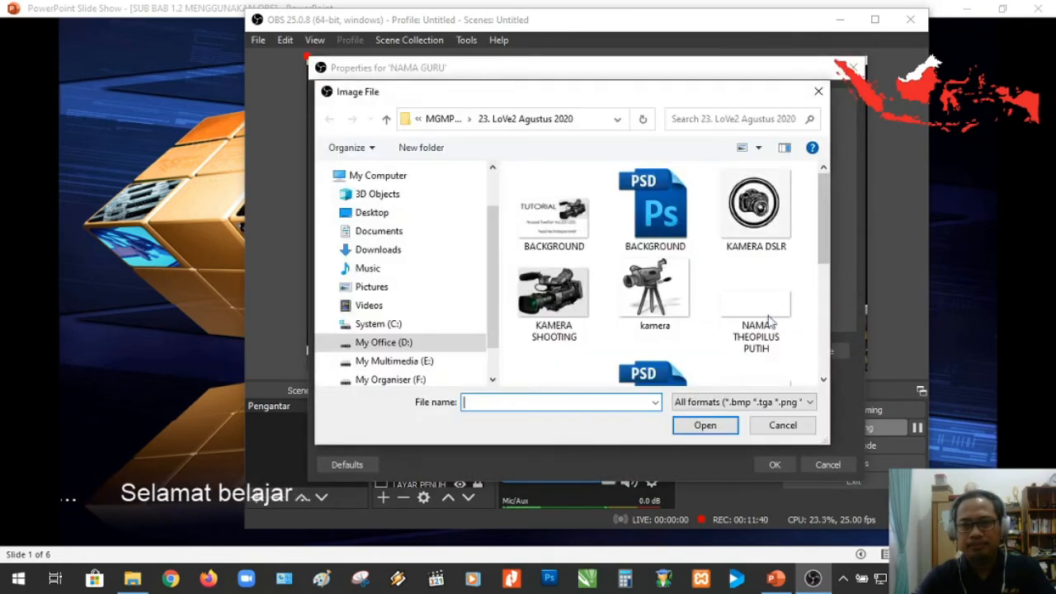
click(760, 309)
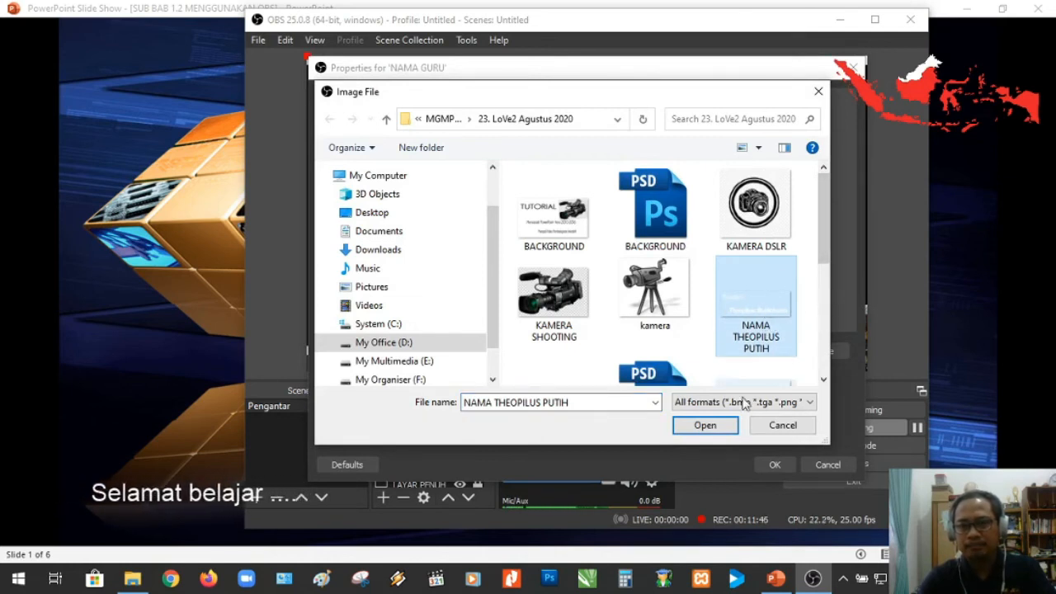
click(705, 427)
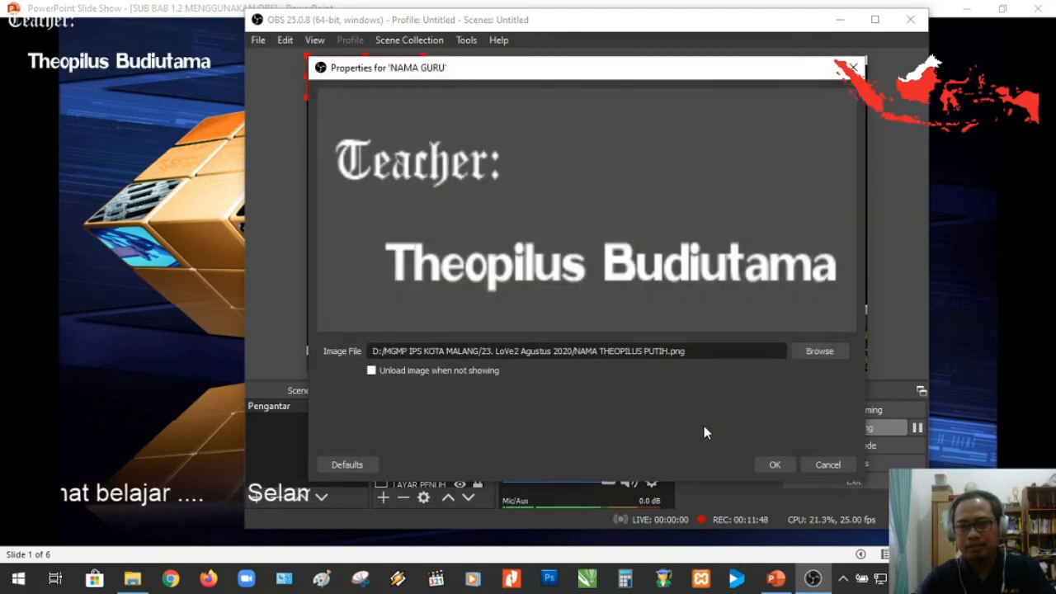
click(779, 465)
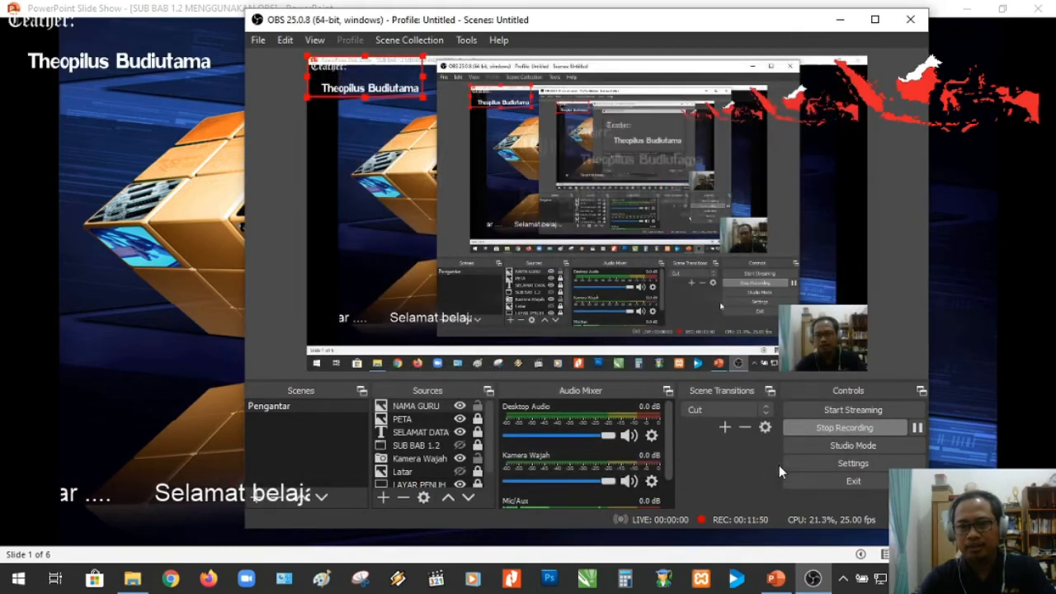
- Place the teacher-name image below the map at a slightly larger size, and lock the NAMA GURU source
drag(378, 91, 816, 199)
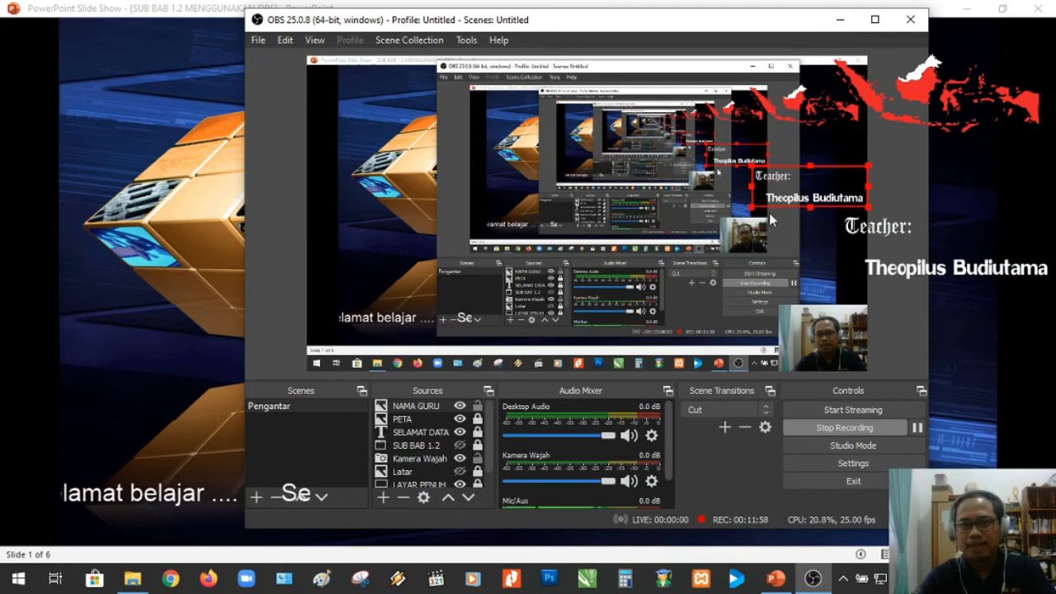
drag(751, 214, 749, 215)
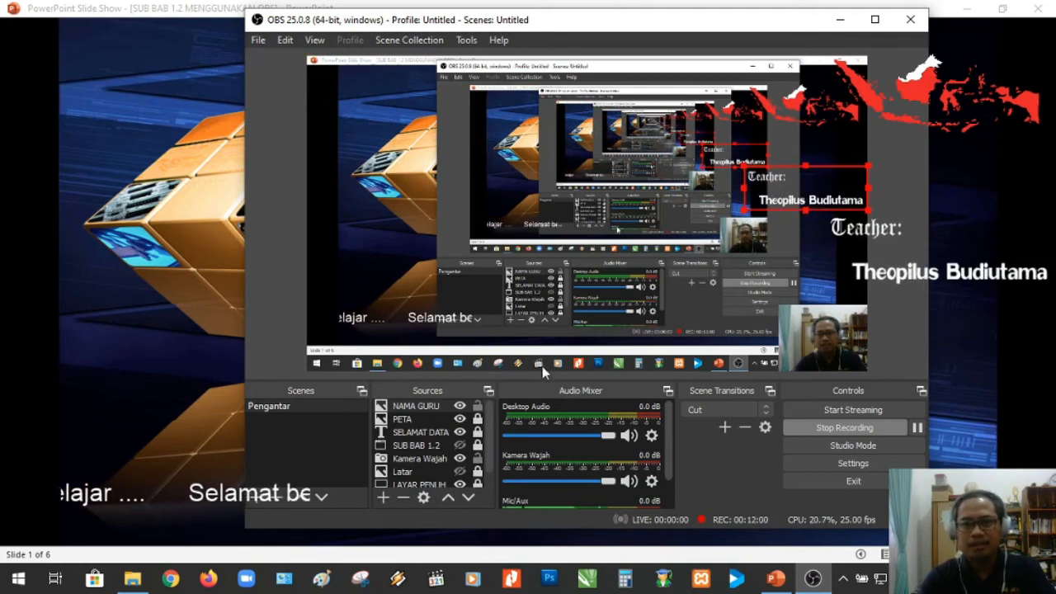
click(477, 407)
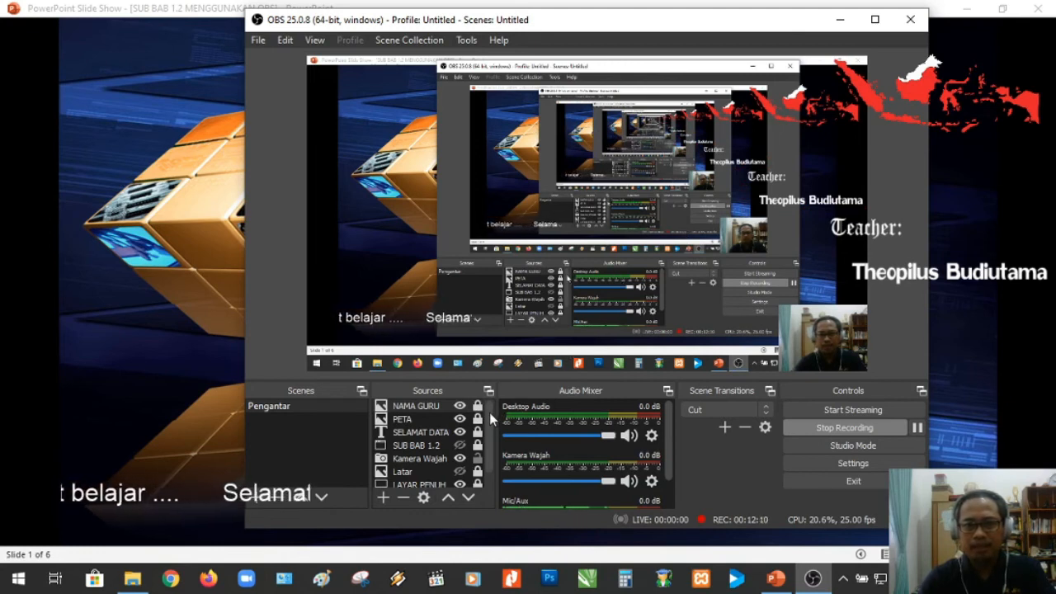
scroll(489, 441, down, 1)
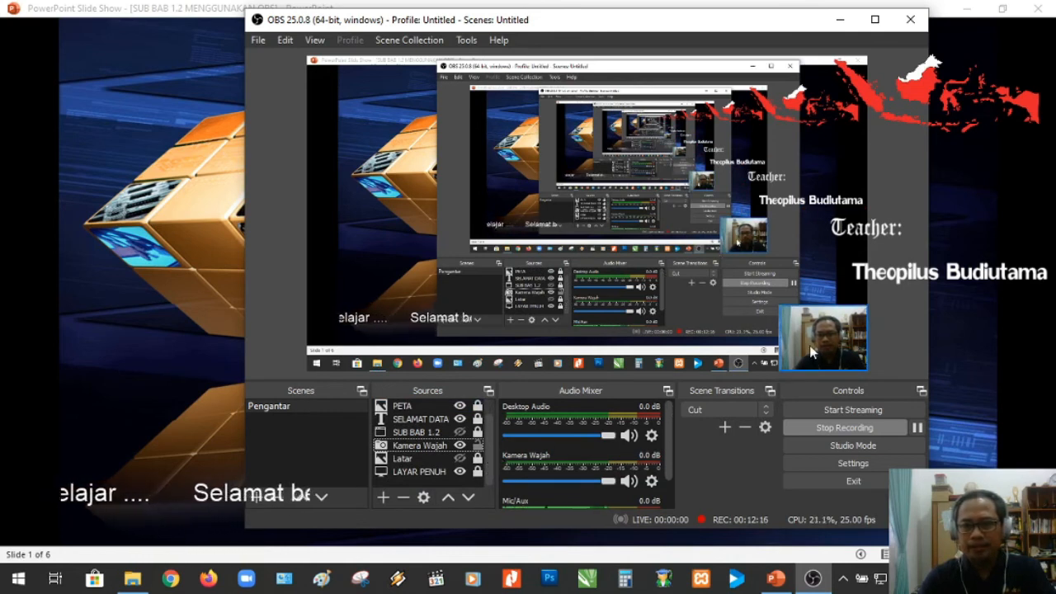
click(384, 498)
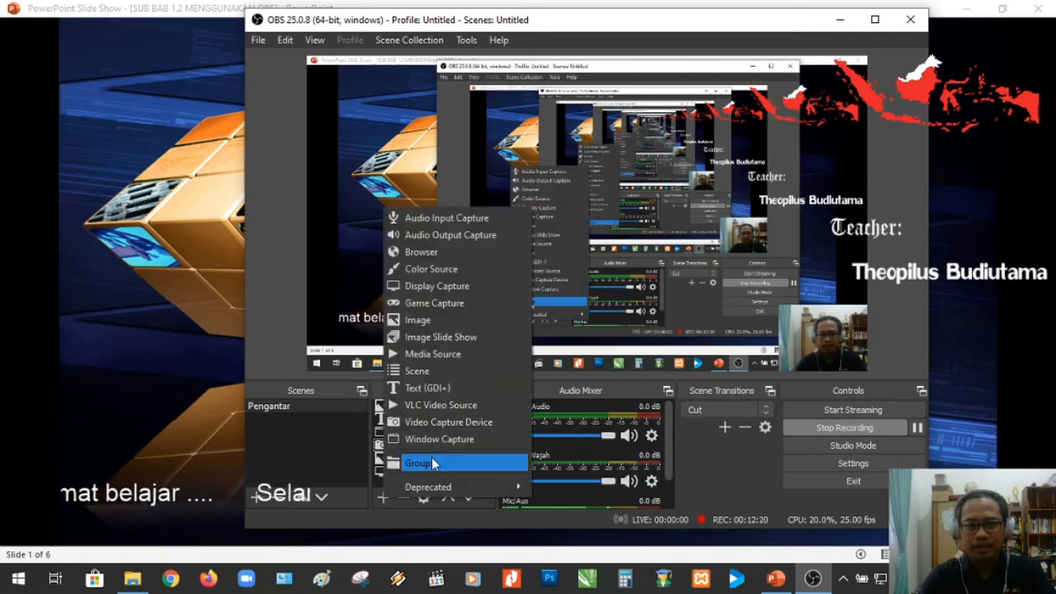
click(471, 423)
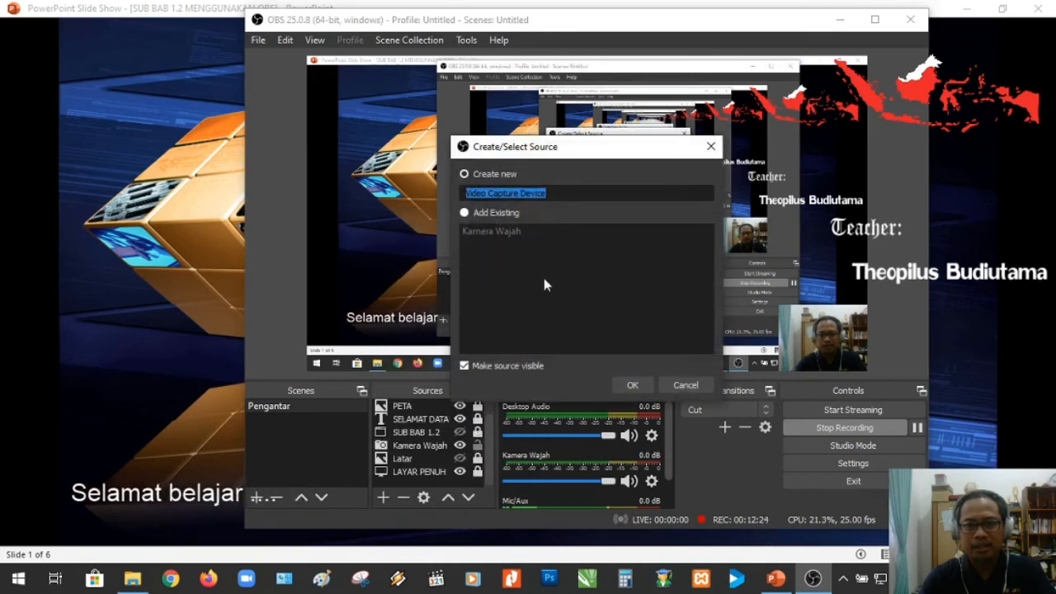
click(711, 146)
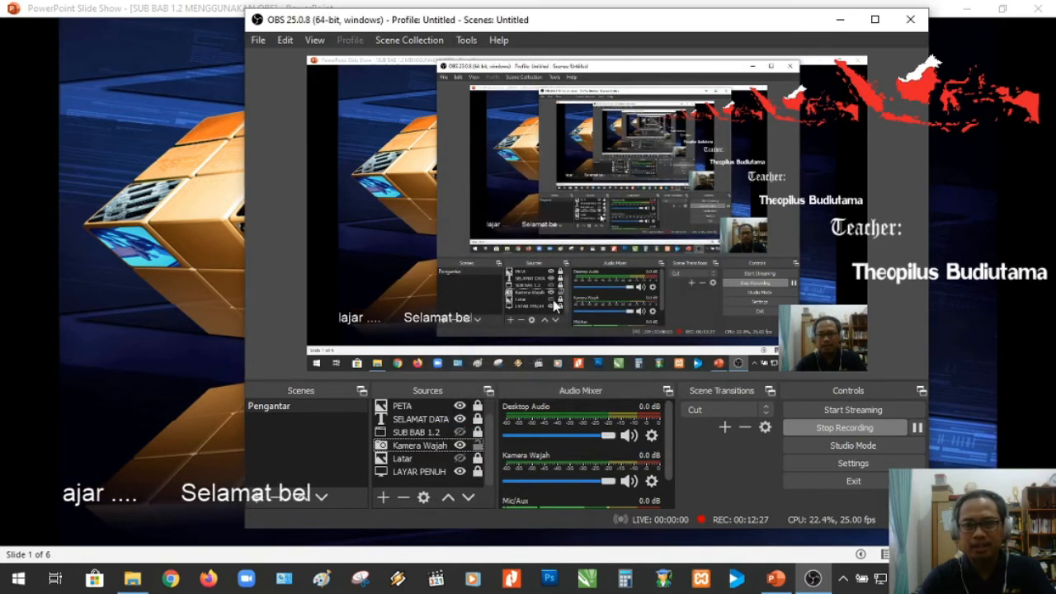
- Open the Kamera Wajah properties, review the available capture devices, and keep Integrated Webcam as the device
right_click(425, 445)
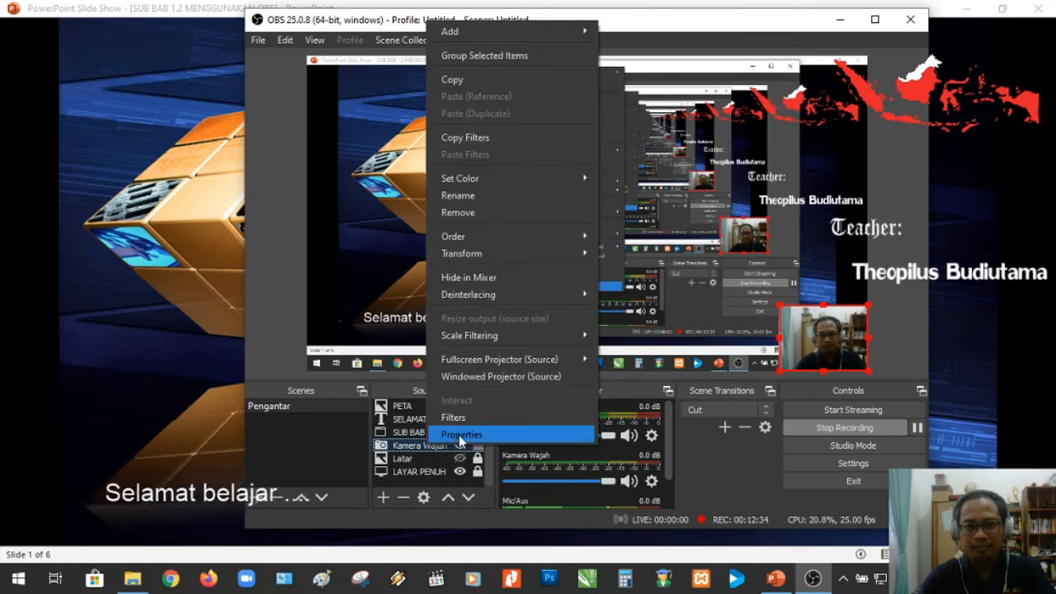
click(460, 434)
drag(537, 70, 534, 41)
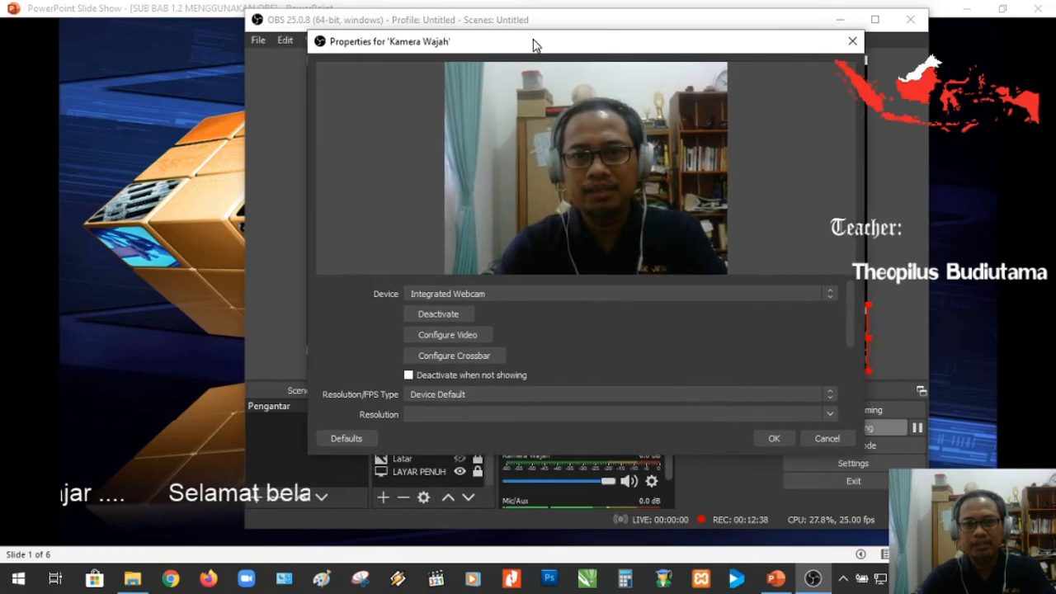
click(461, 295)
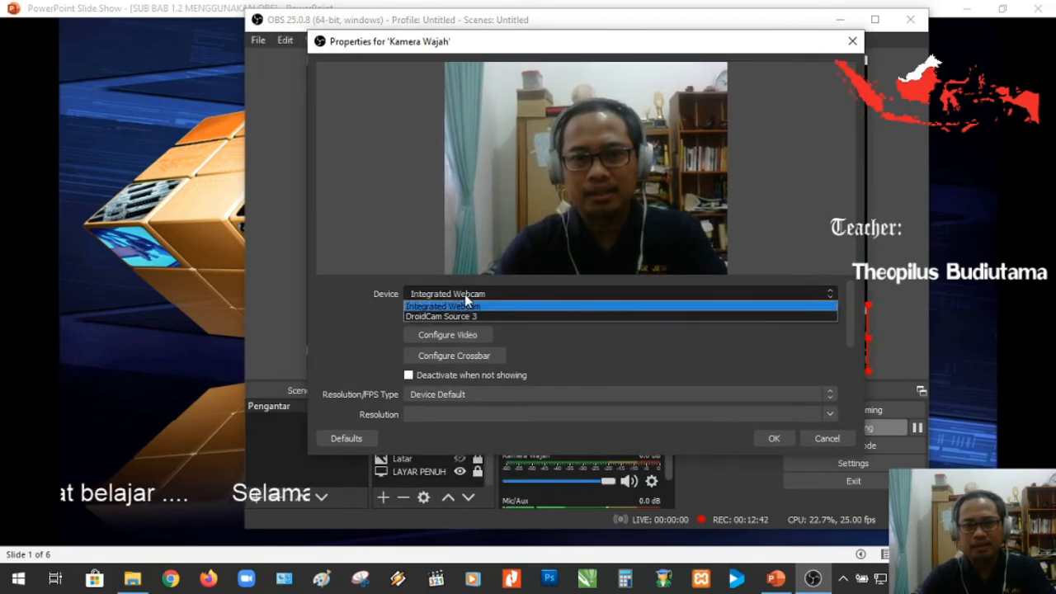
click(464, 295)
click(504, 294)
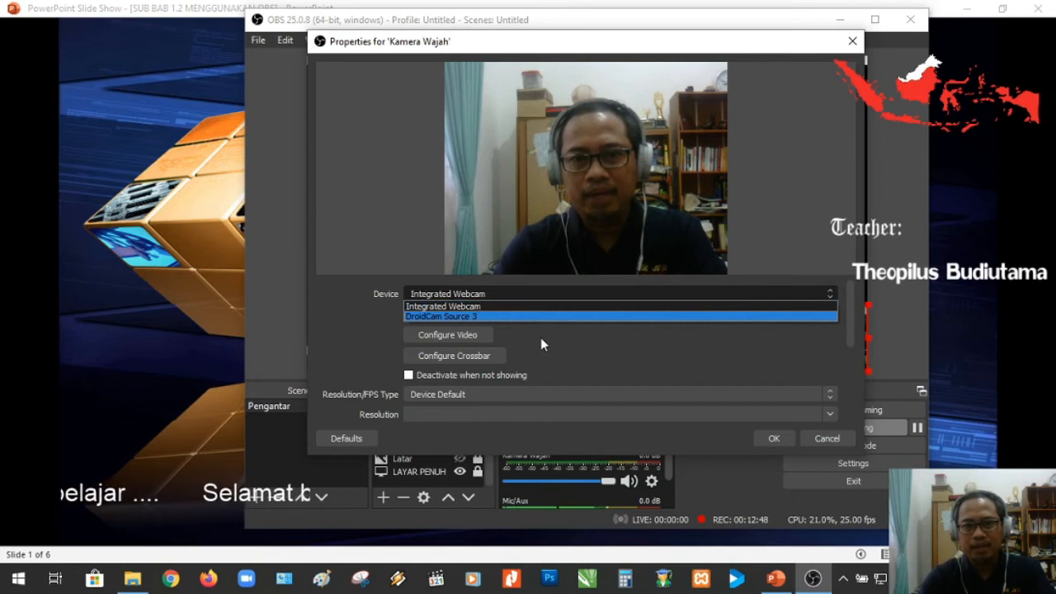
click(493, 306)
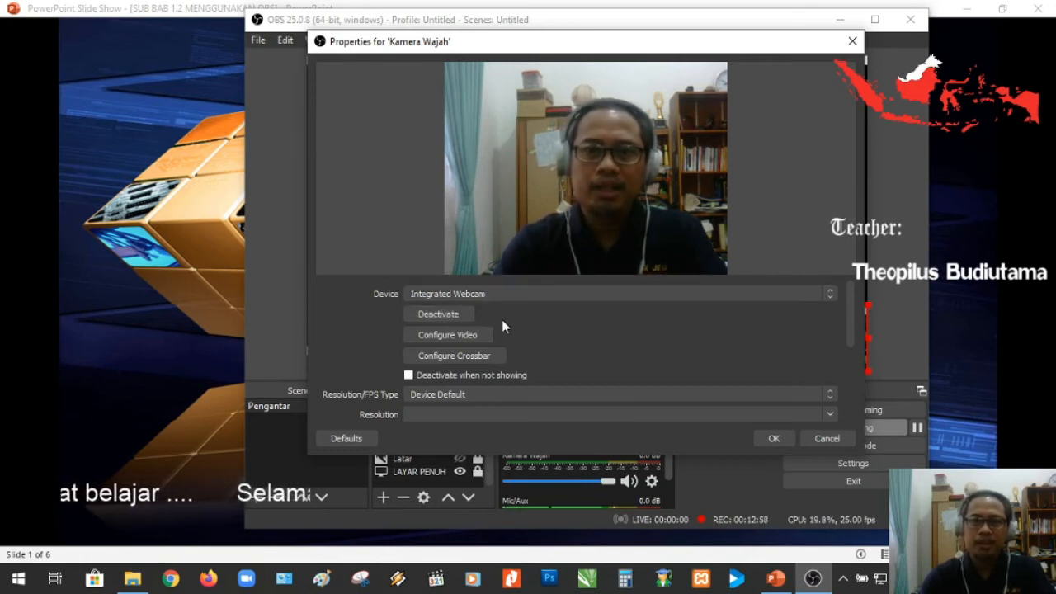
- Deactivate and reactivate the webcam, accept the properties, and lock the Kamera Wajah source
click(450, 316)
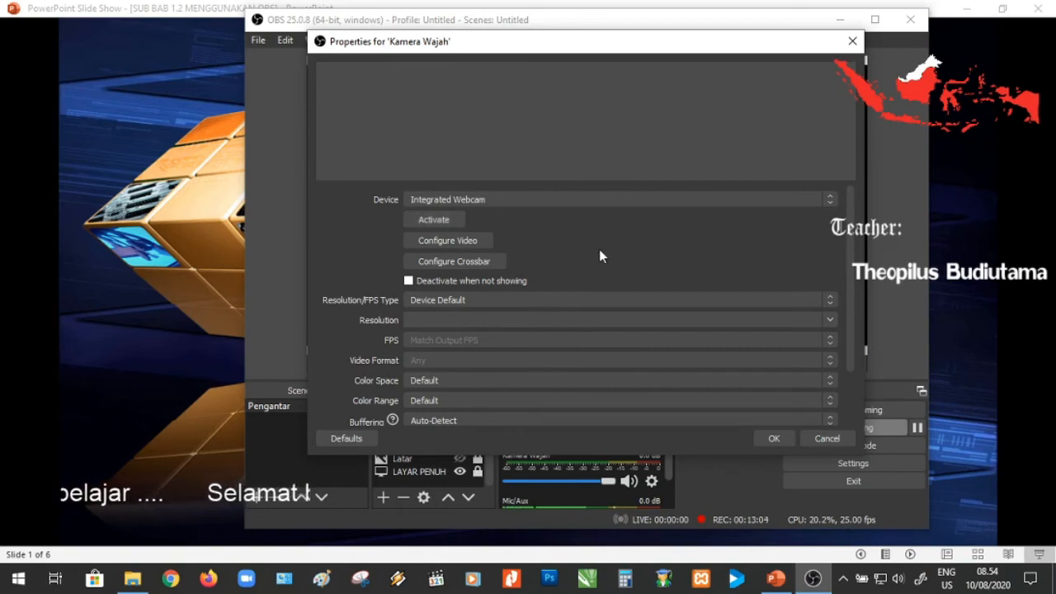
click(437, 220)
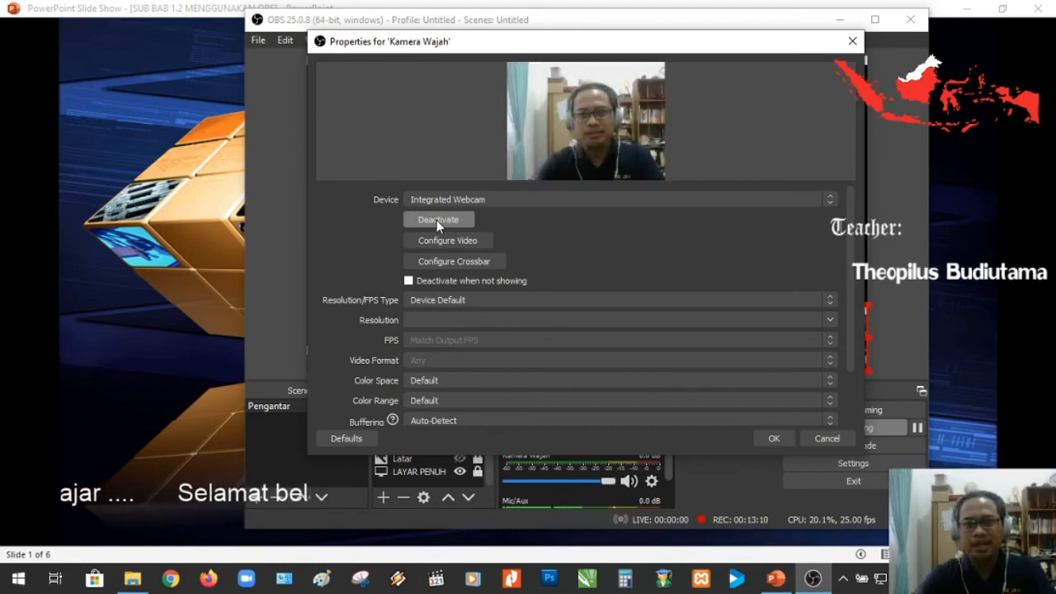
click(774, 439)
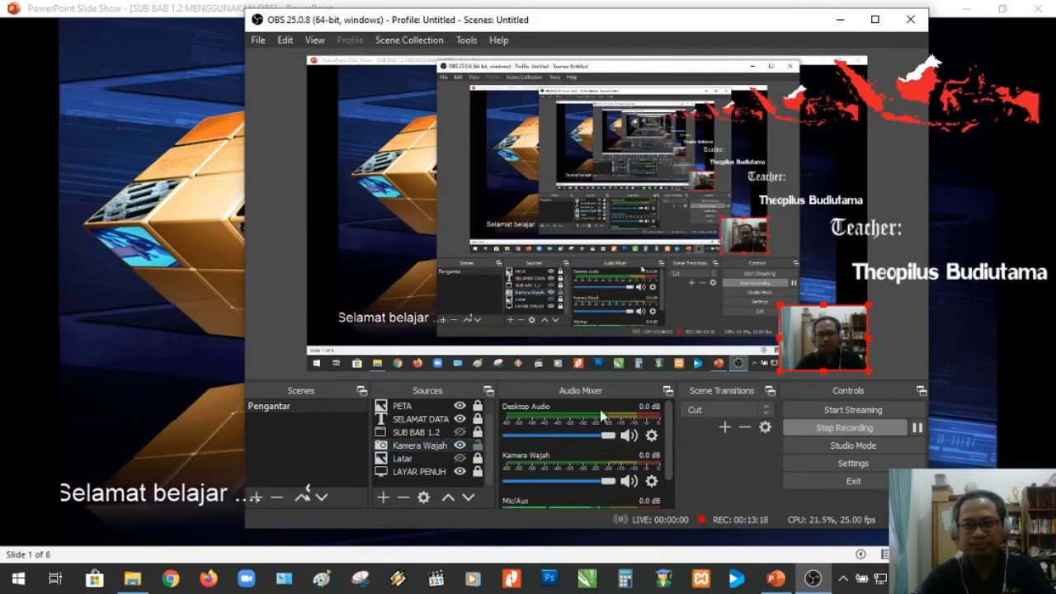
click(476, 447)
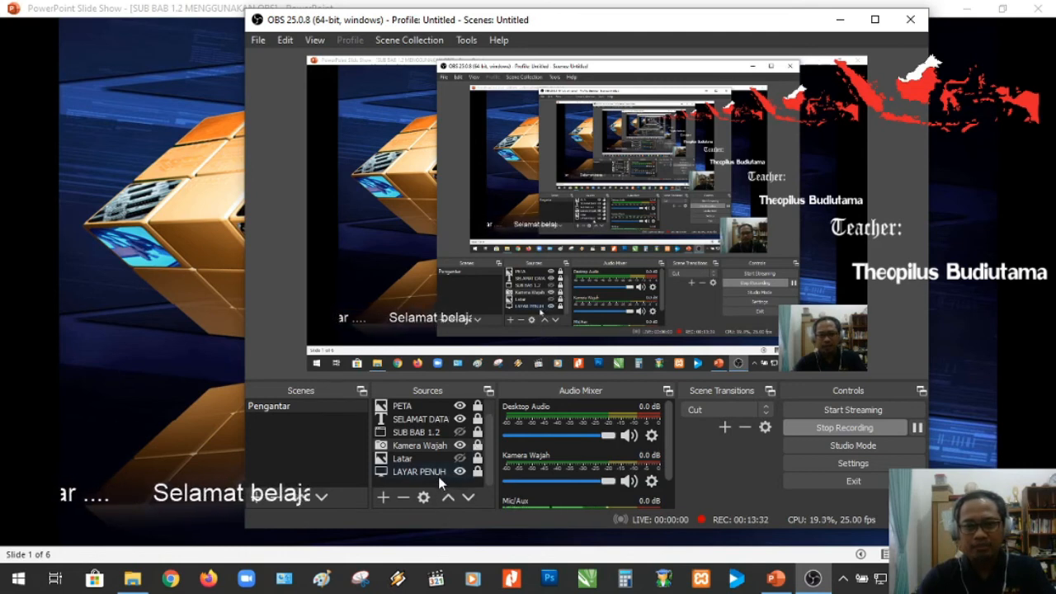
- Show the SUB BAB 1.2 window capture, enlarge it to reach the webcam image's left edge, and hide it again
click(459, 431)
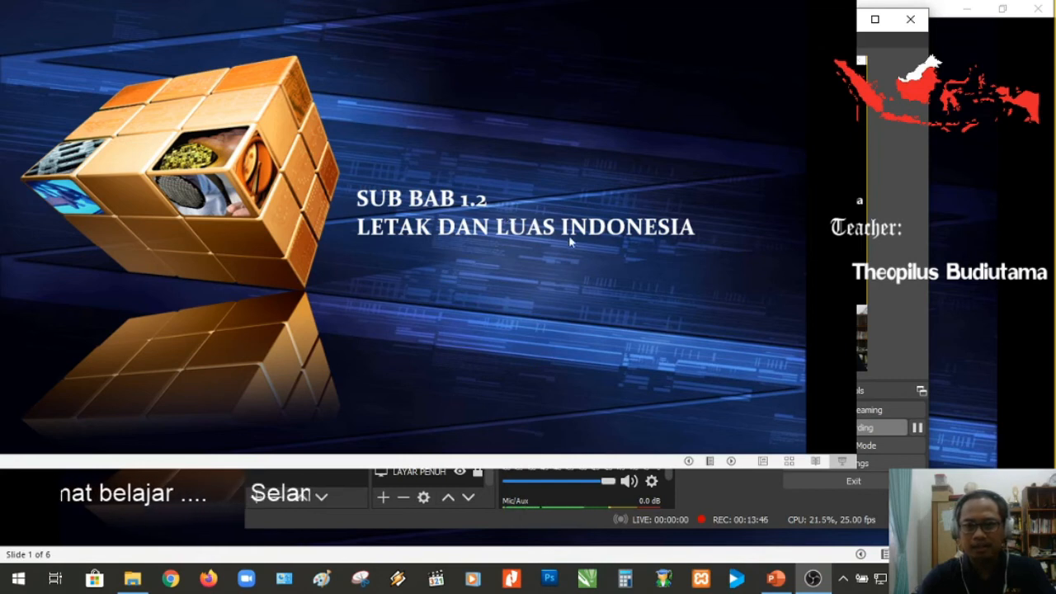
drag(602, 245, 635, 262)
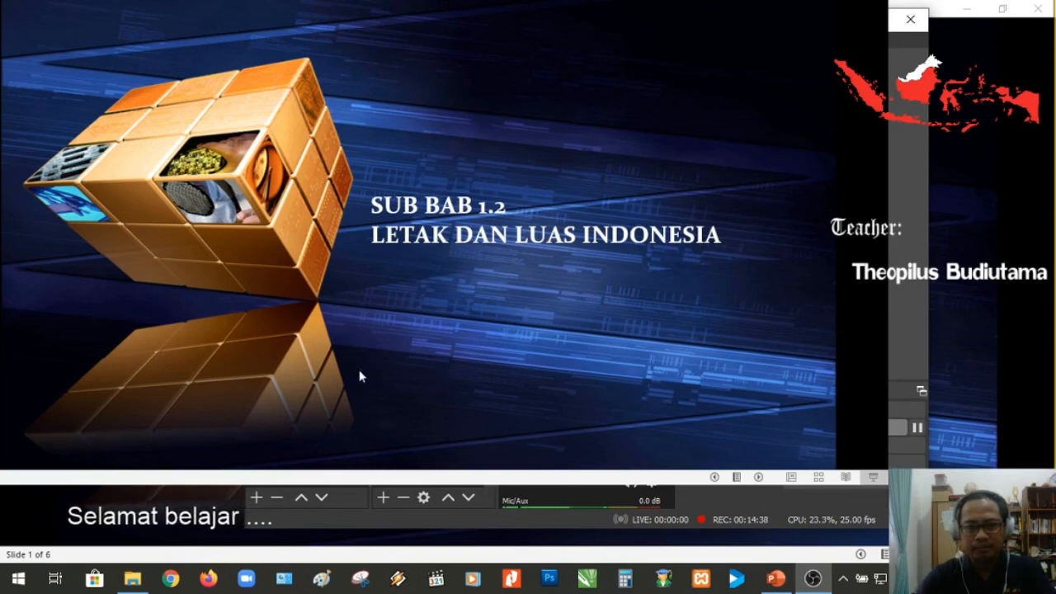
click(459, 432)
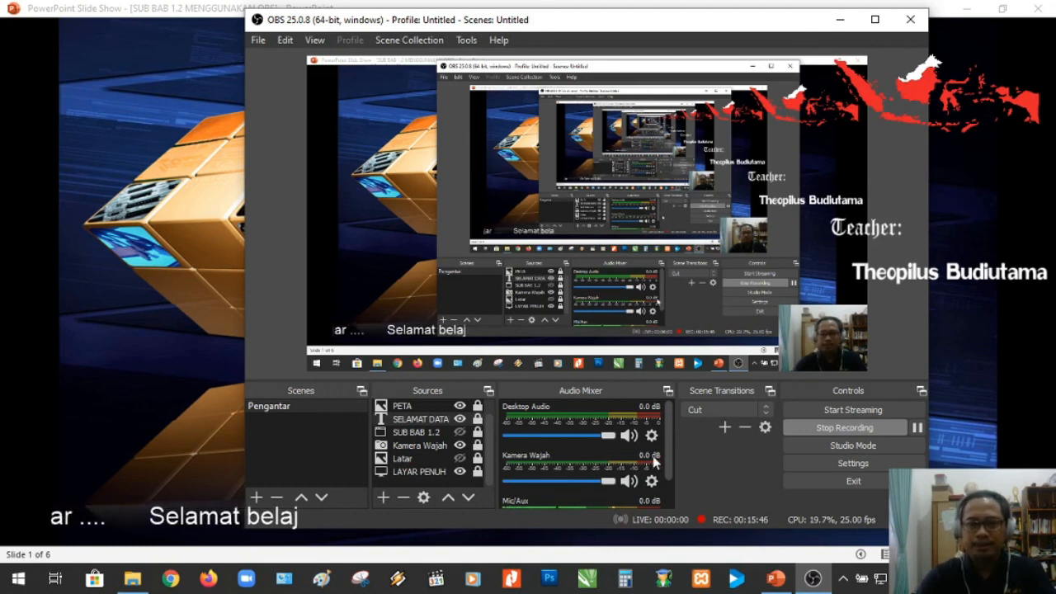
- Hide the PETA image and the SELAMAT DATANG text in the Pengantar scene
click(459, 406)
click(459, 419)
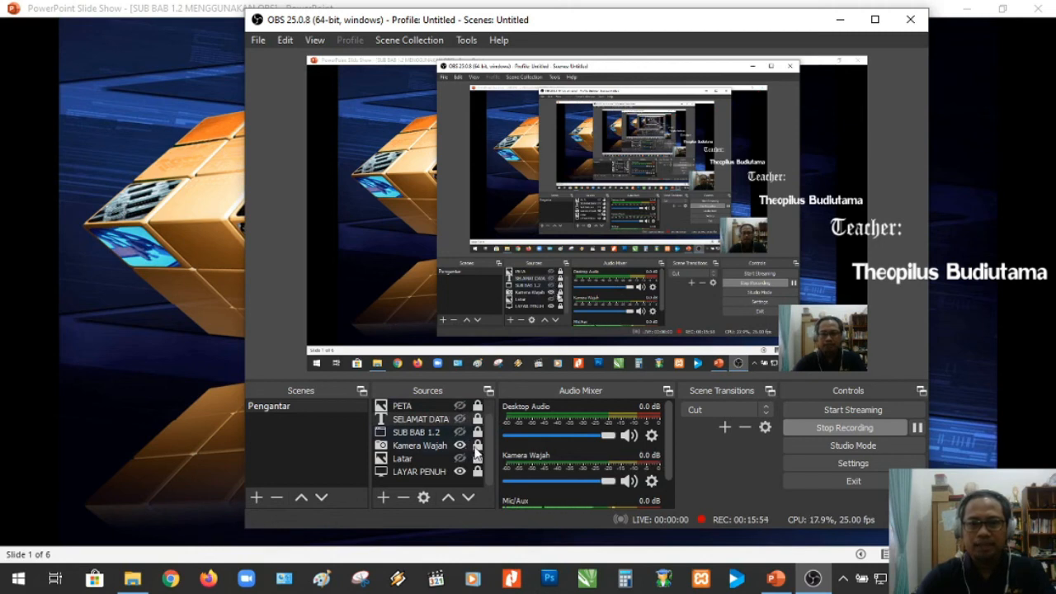
click(486, 439)
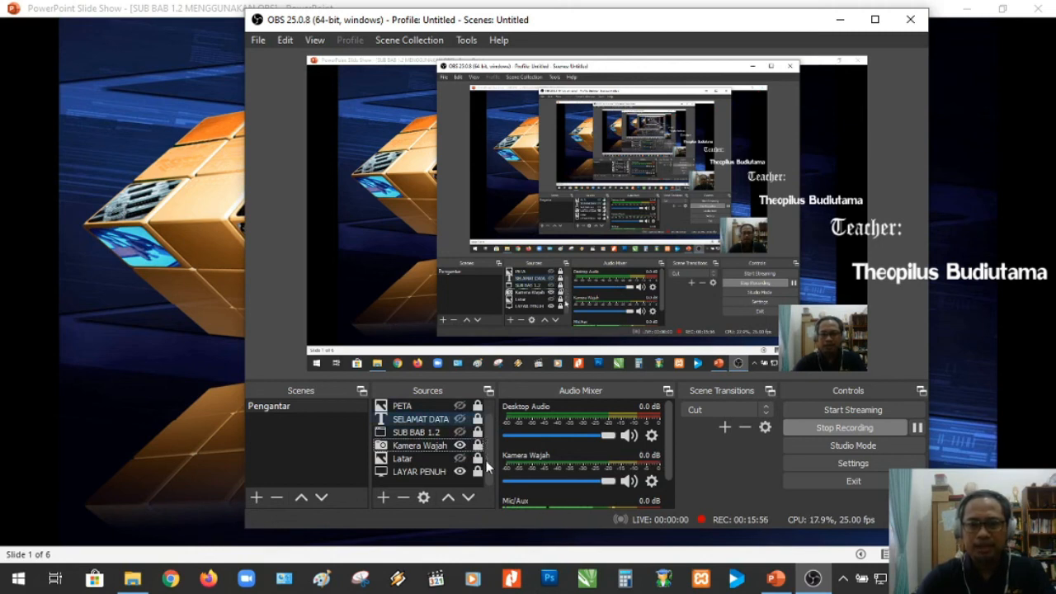